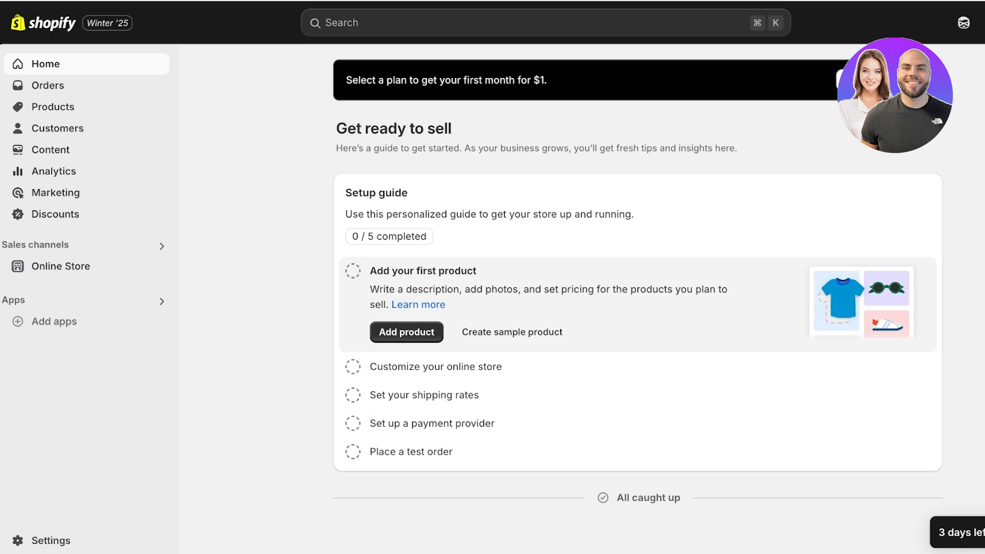
# Step: Open the Dawn theme for customization and go to its Checkout page
pyautogui.click(61, 265)
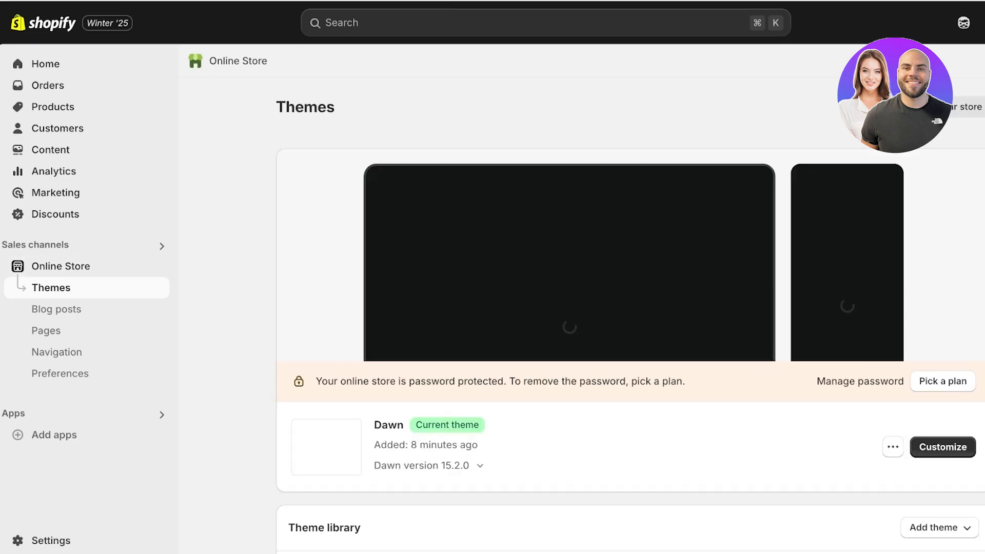
pyautogui.click(942, 446)
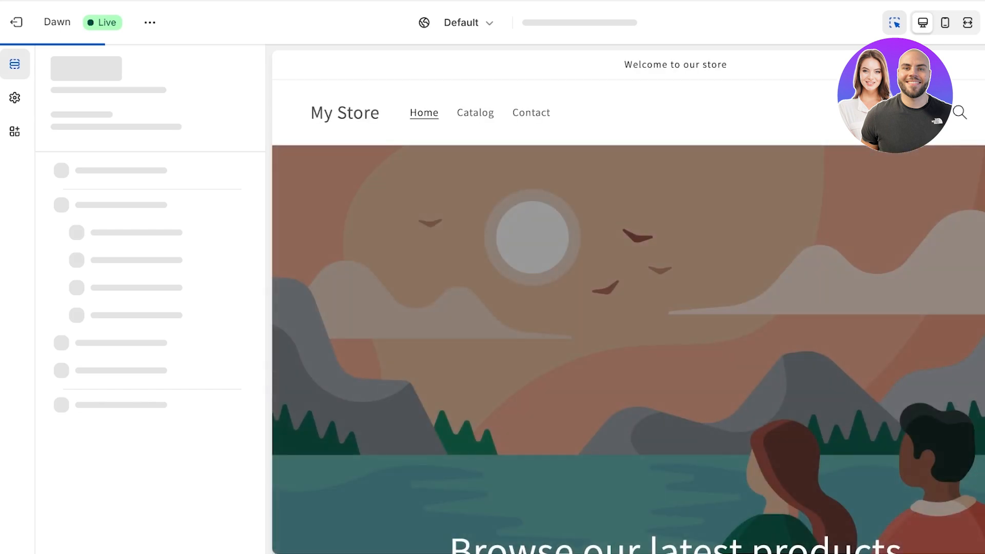
pyautogui.click(579, 22)
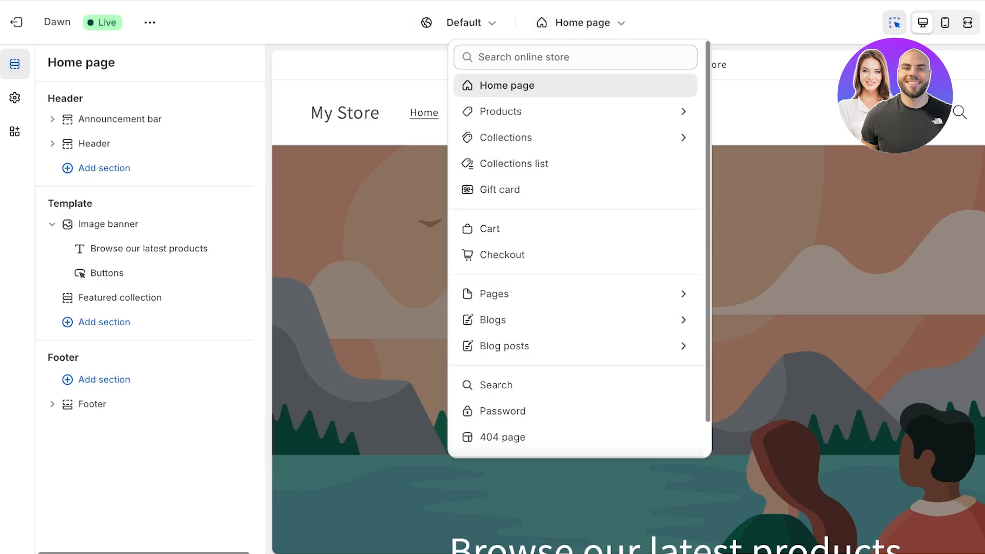
pyautogui.click(502, 254)
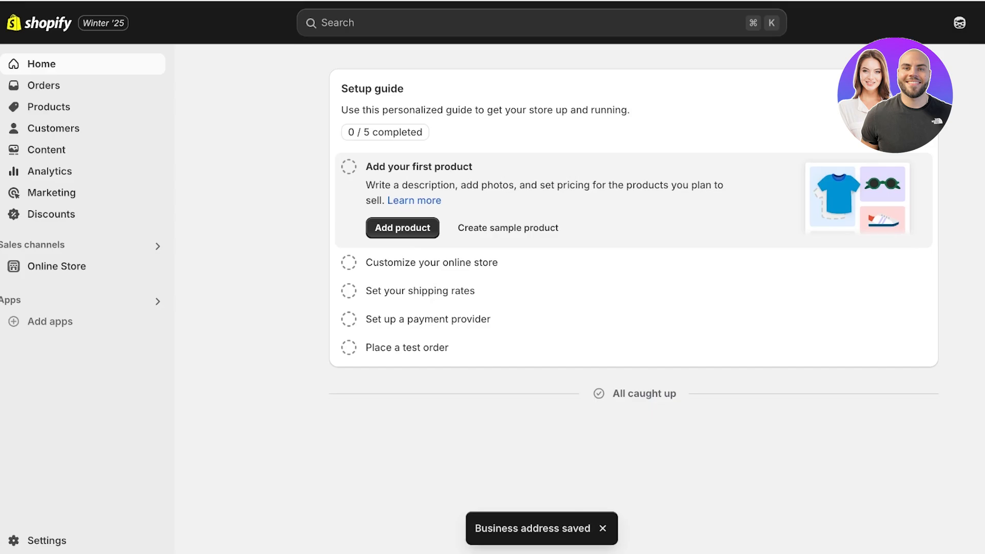
# Step: View the store's general settings and close them again
pyautogui.click(47, 540)
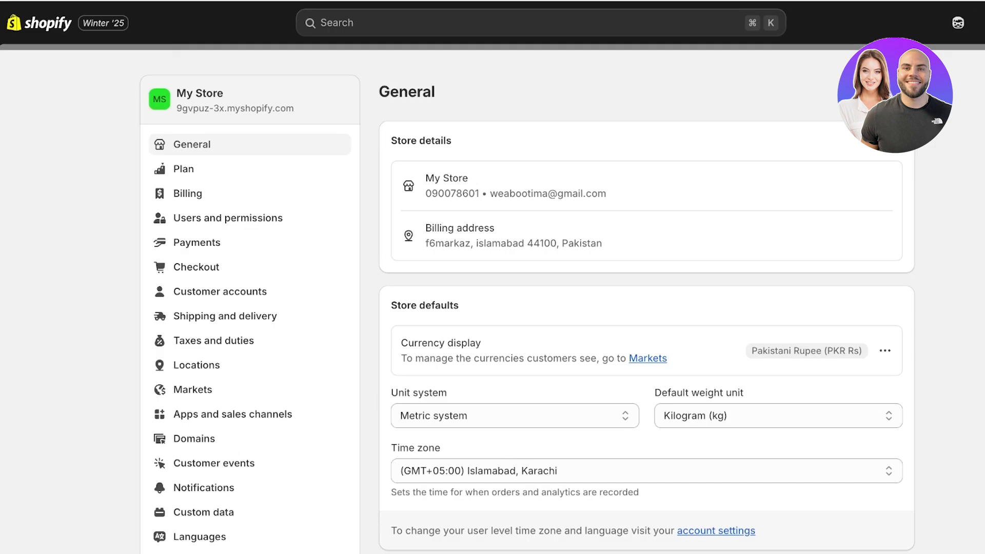
pyautogui.press('Escape')
# Step: Open the Checkout and customer accounts editor from the Dawn theme's customization and look through the checkout preview
pyautogui.click(56, 265)
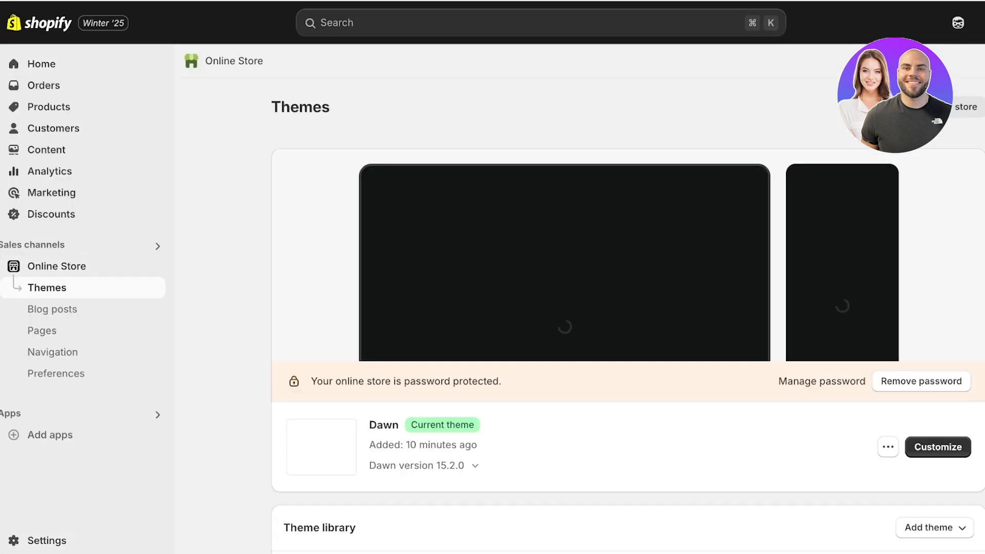
pyautogui.click(937, 447)
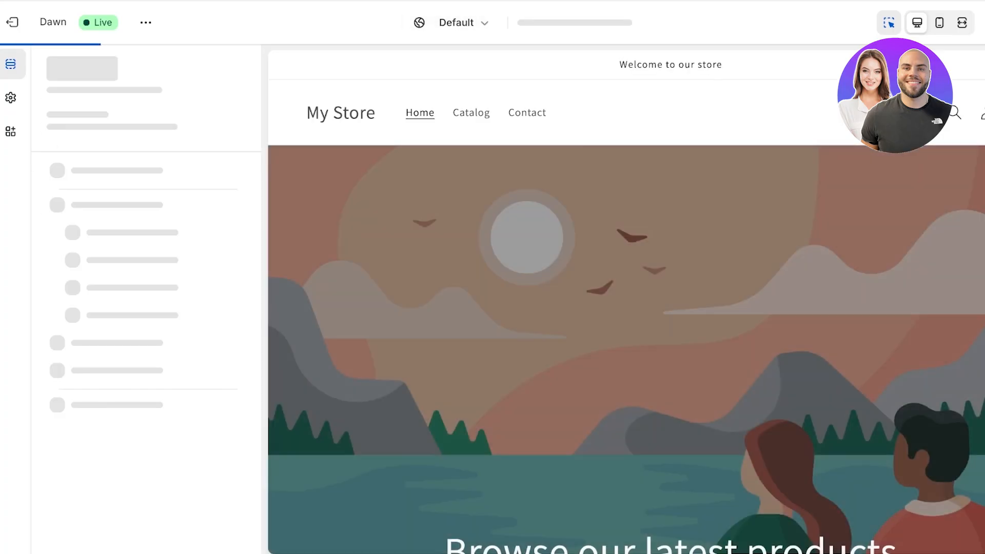
pyautogui.click(575, 23)
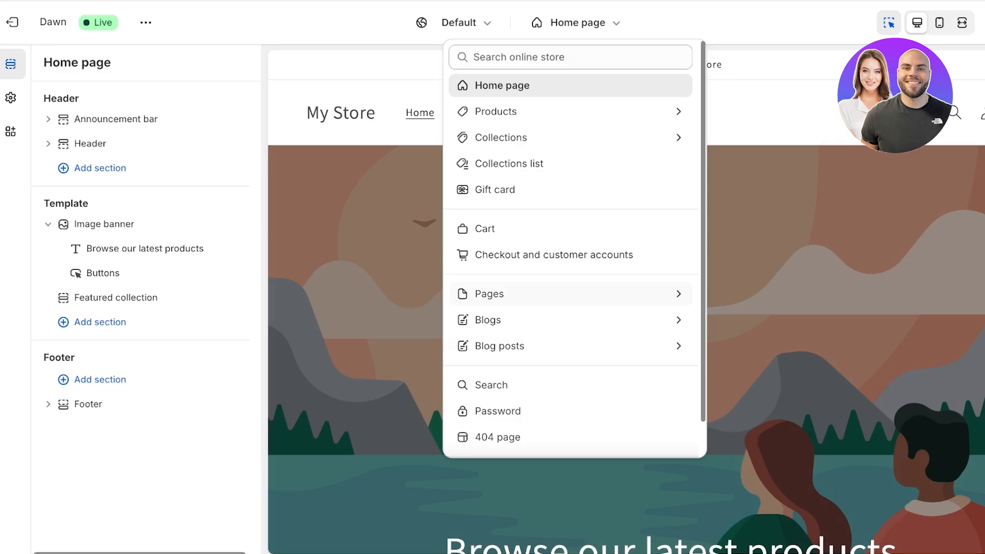
pyautogui.click(491, 254)
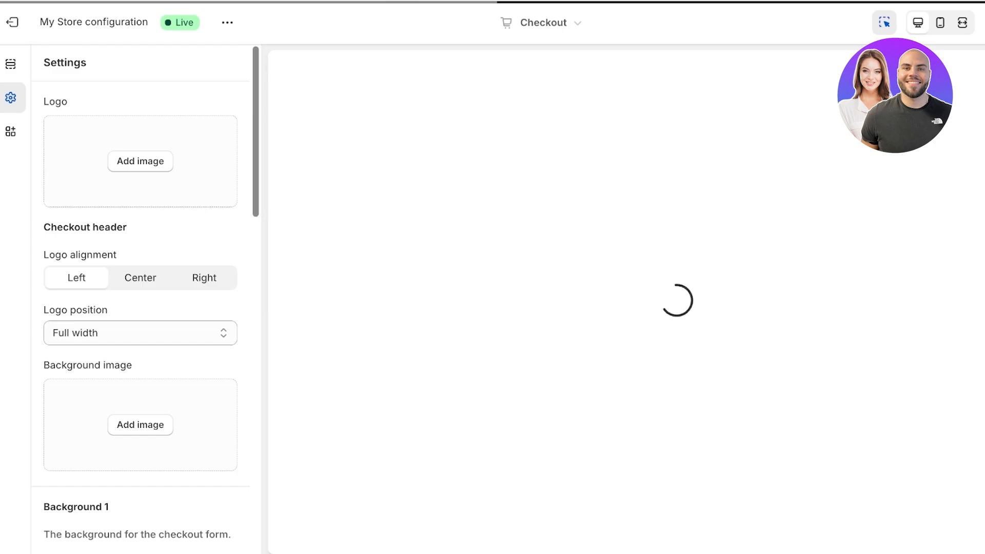
pyautogui.scroll(-8, 496, 328)
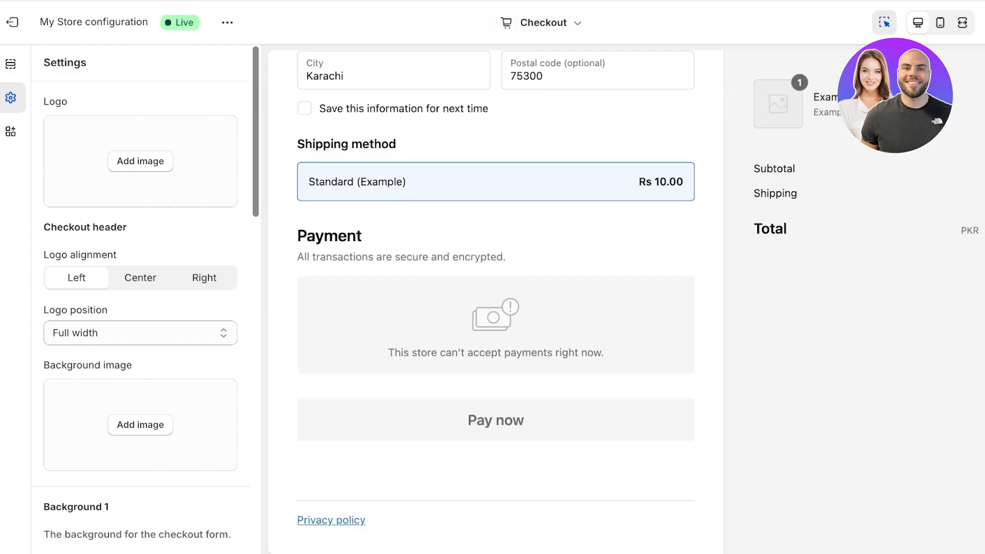
pyautogui.scroll(8, 496, 328)
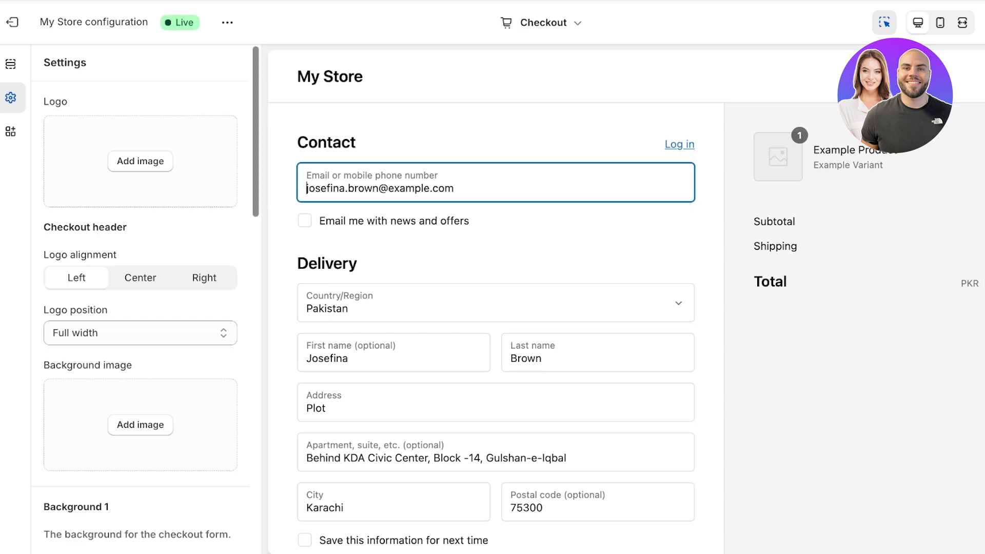
# Step: Upload the black-and-white SPENCER image and use it as the checkout logo
pyautogui.click(140, 161)
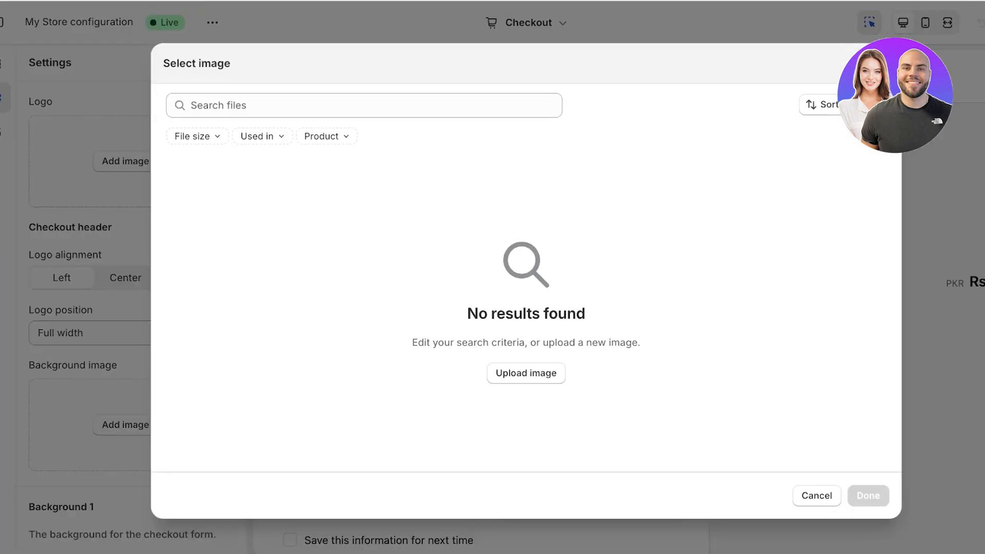
pyautogui.click(541, 373)
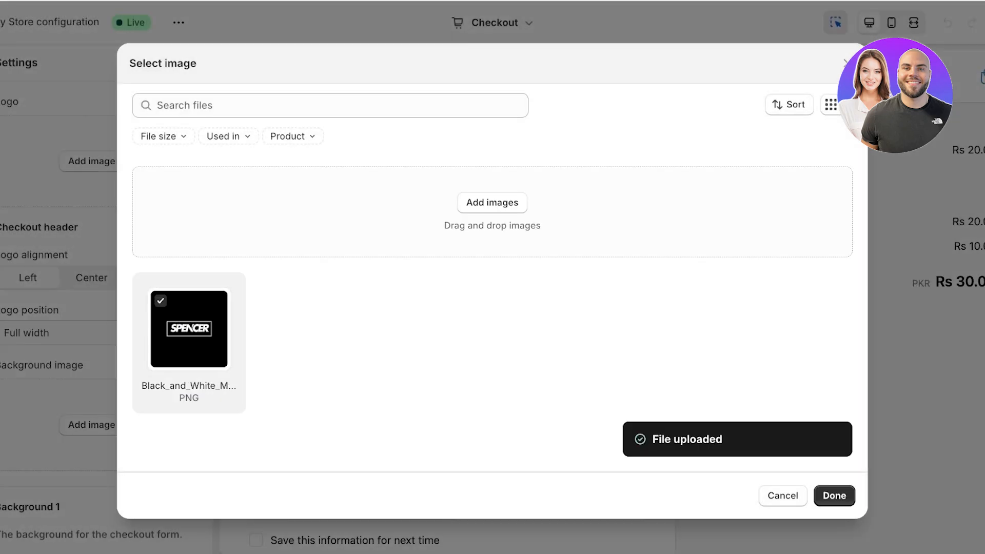
pyautogui.click(834, 495)
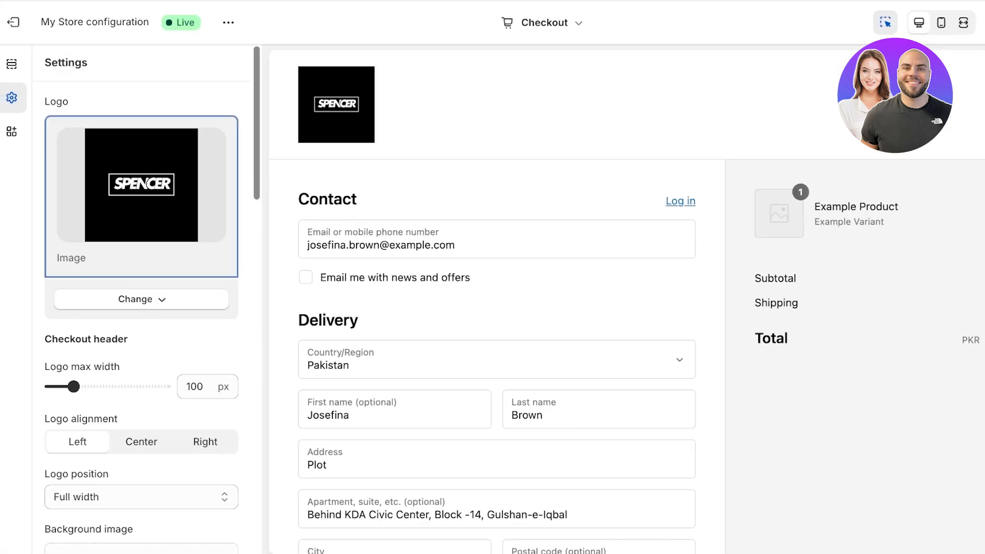
# Step: Set the checkout logo's max width to 70 px and its alignment to Center, and check the logo position setting
pyautogui.moveTo(73, 383); pyautogui.dragTo(59, 383)
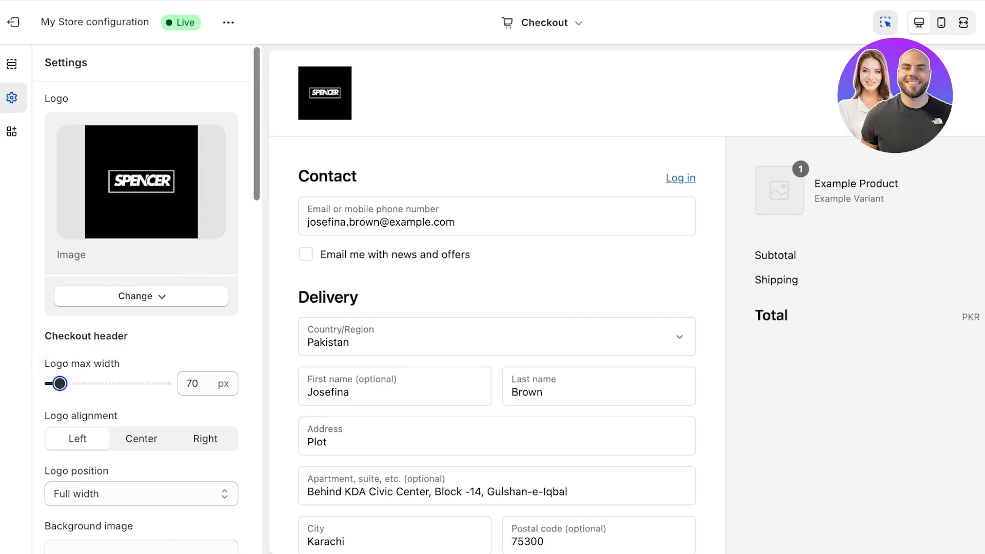
pyautogui.click(141, 439)
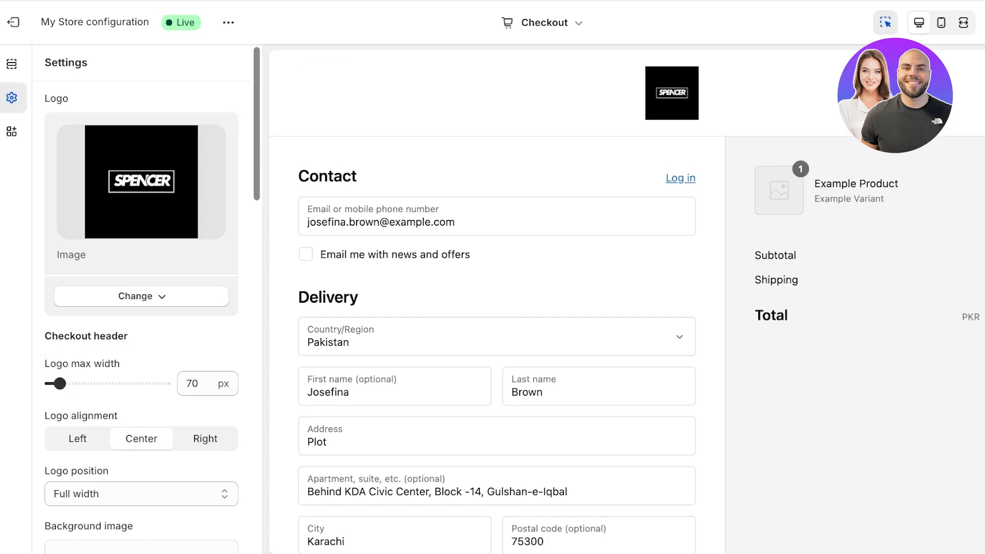
pyautogui.scroll(-3, 141, 308)
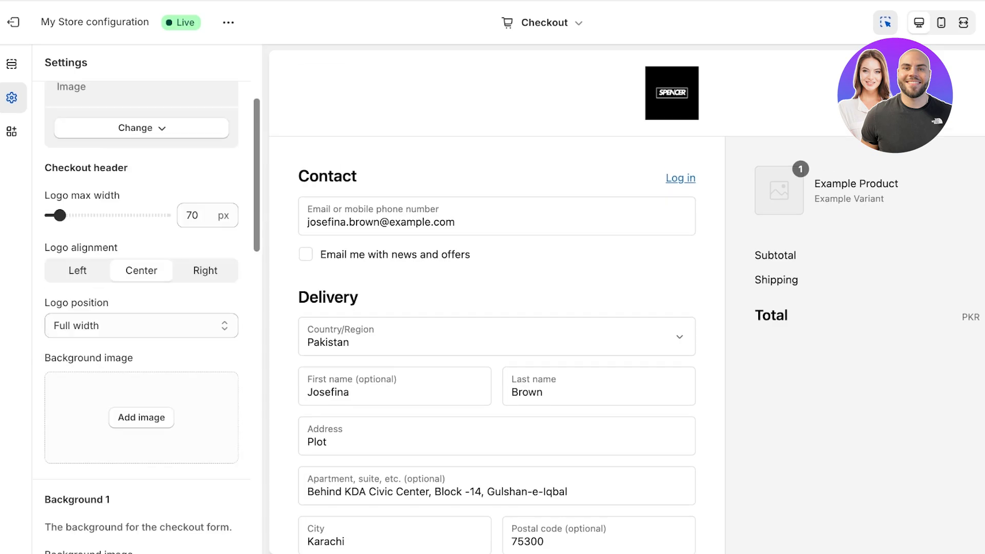
pyautogui.click(141, 325)
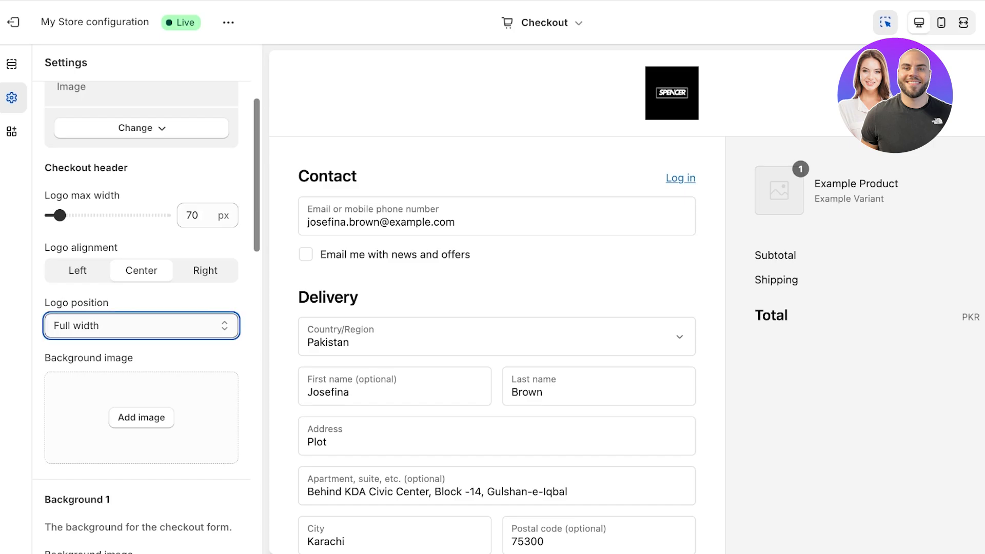
# Step: Upload the beige shirt photo (WAS24TP078-BEIG...) and use it as the checkout header's background image
pyautogui.scroll(-2, 141, 308)
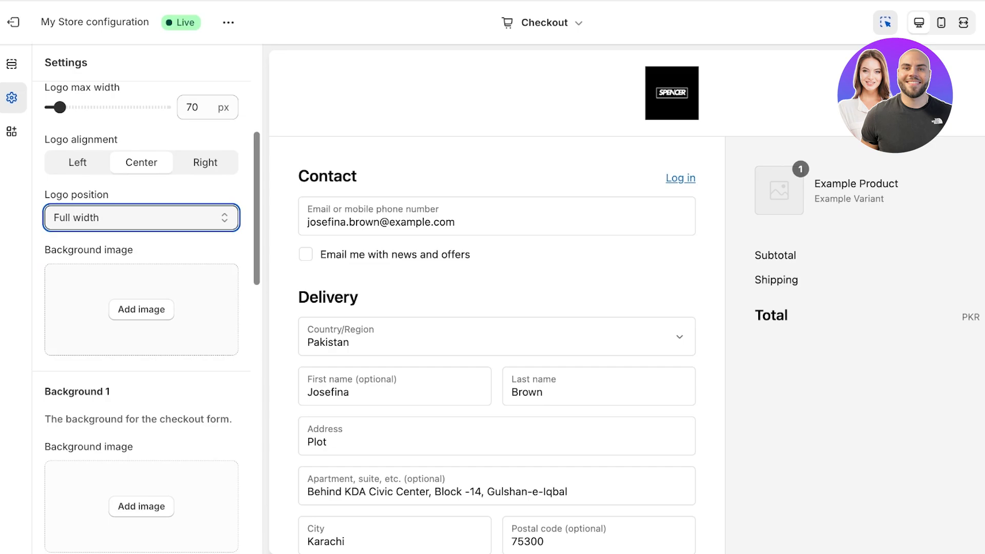
pyautogui.click(141, 309)
pyautogui.click(541, 202)
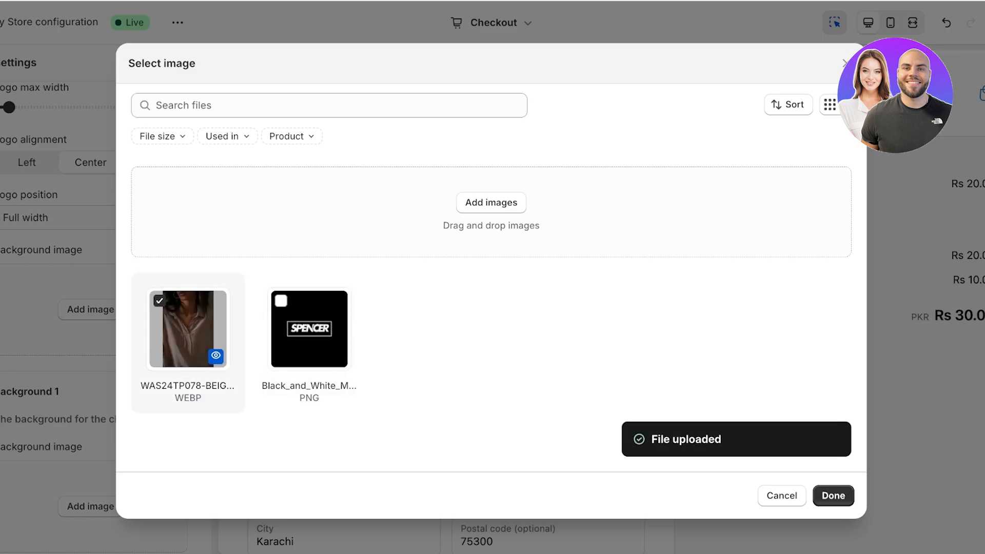
pyautogui.click(833, 496)
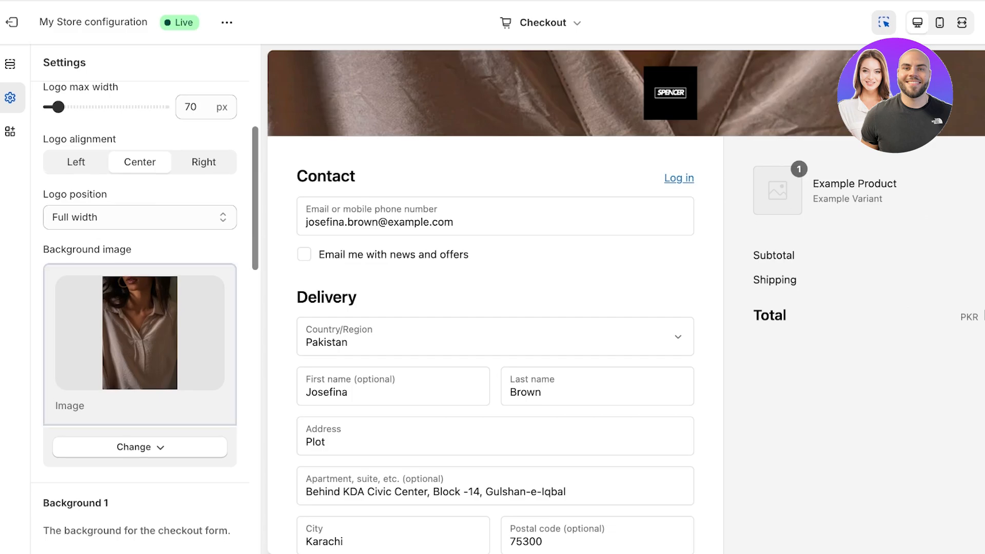
# Step: Remove the background image from the checkout header
pyautogui.scroll(-1, 140, 318)
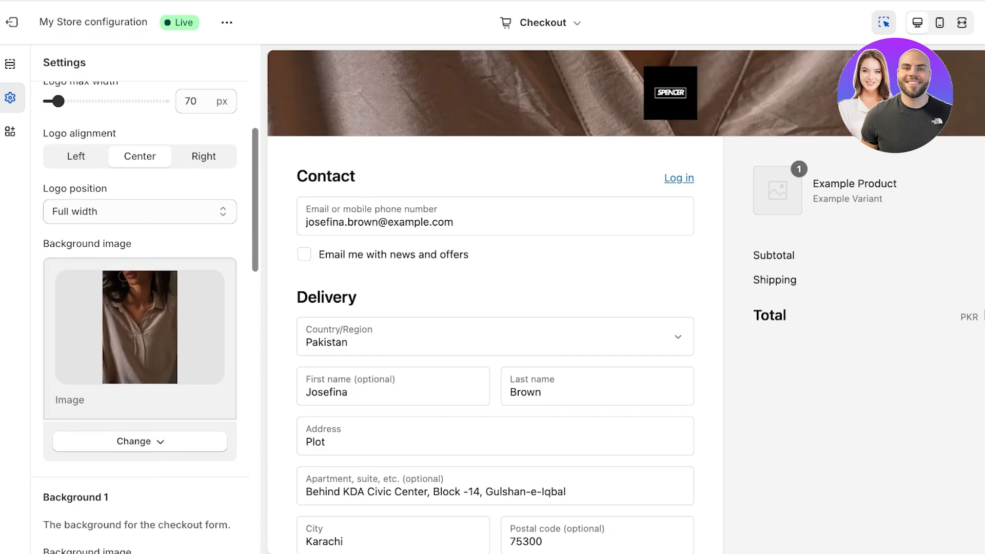
pyautogui.click(135, 441)
pyautogui.click(149, 499)
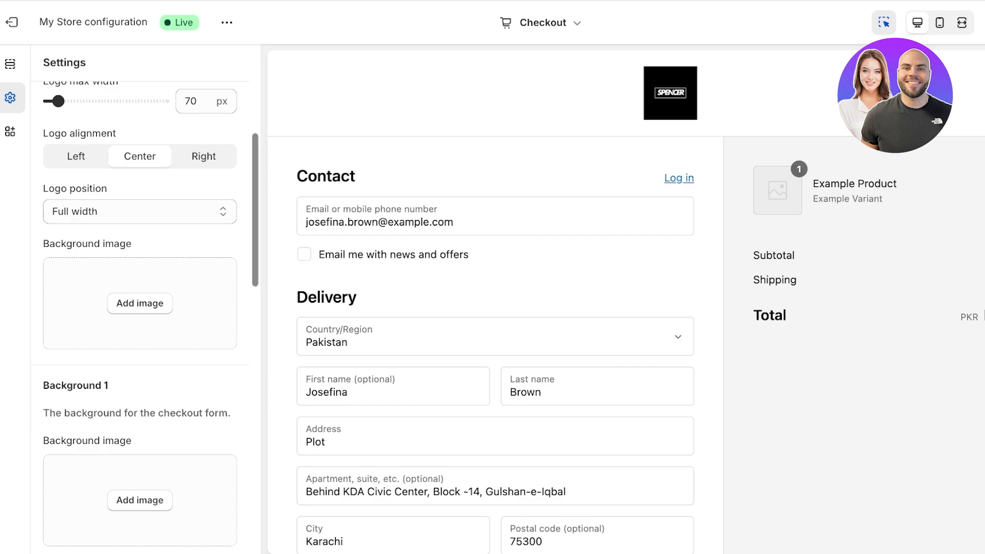
pyautogui.scroll(-2, 140, 318)
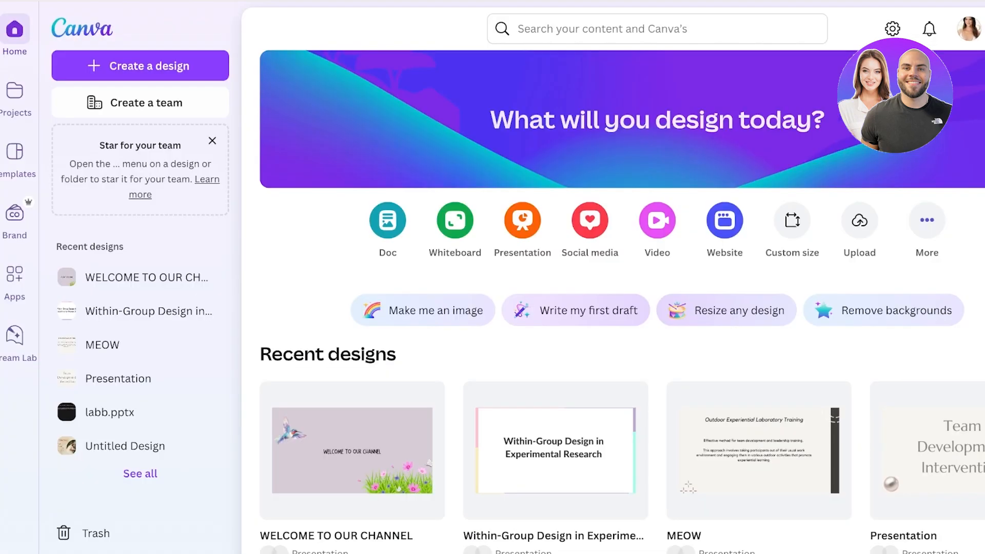
# Step: Switch to Canva, search for "banner" and create a blank landscape banner
pyautogui.click(517, 29)
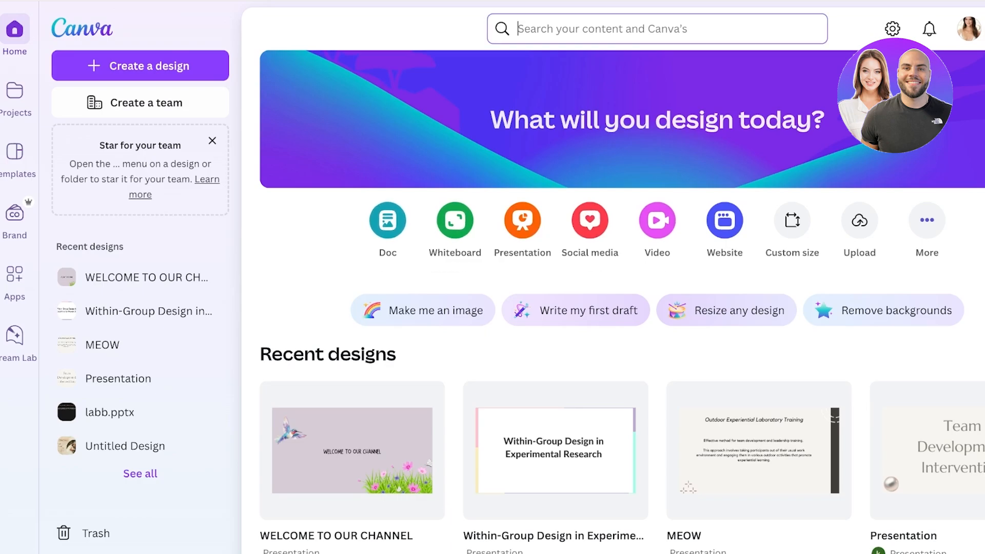
pyautogui.write('banner')
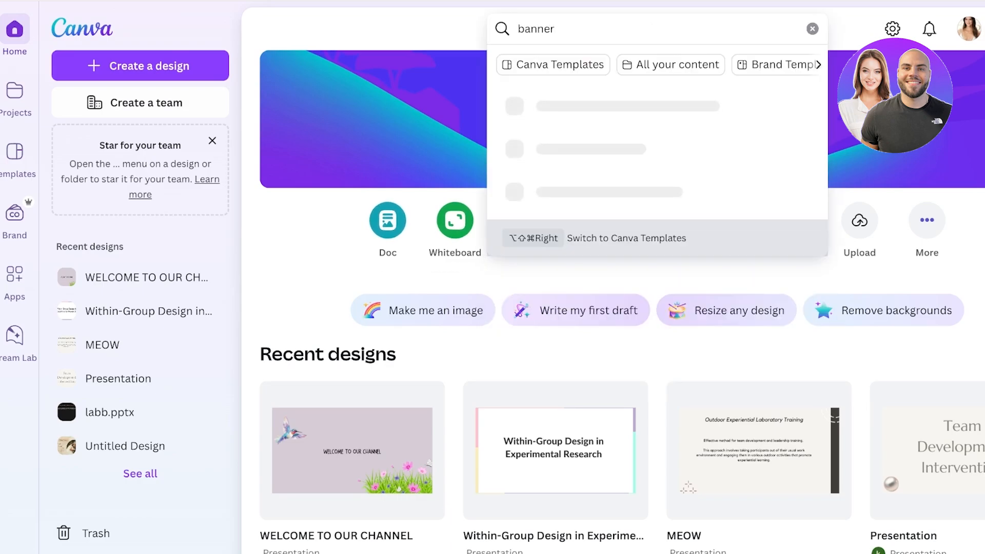
pyautogui.press('Return')
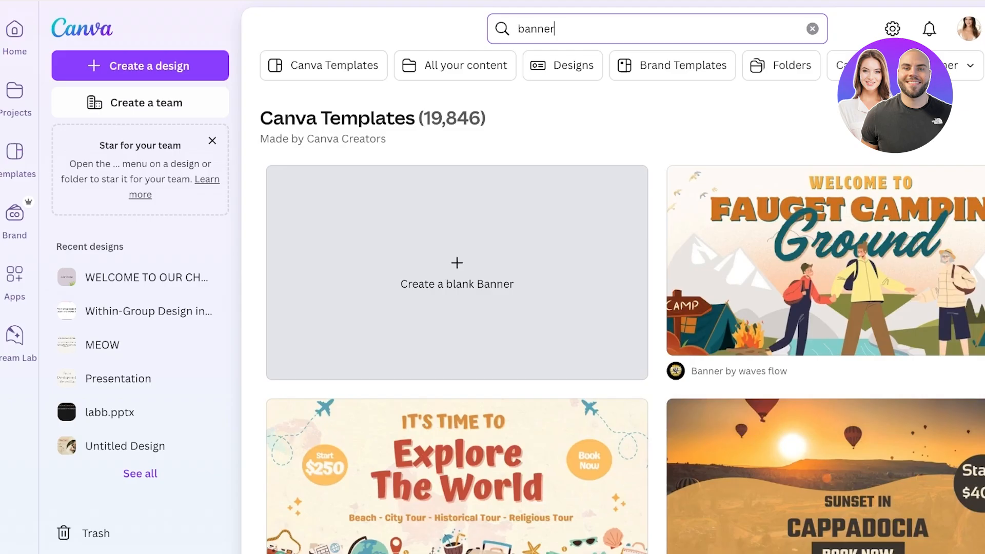
pyautogui.scroll(-1, 613, 307)
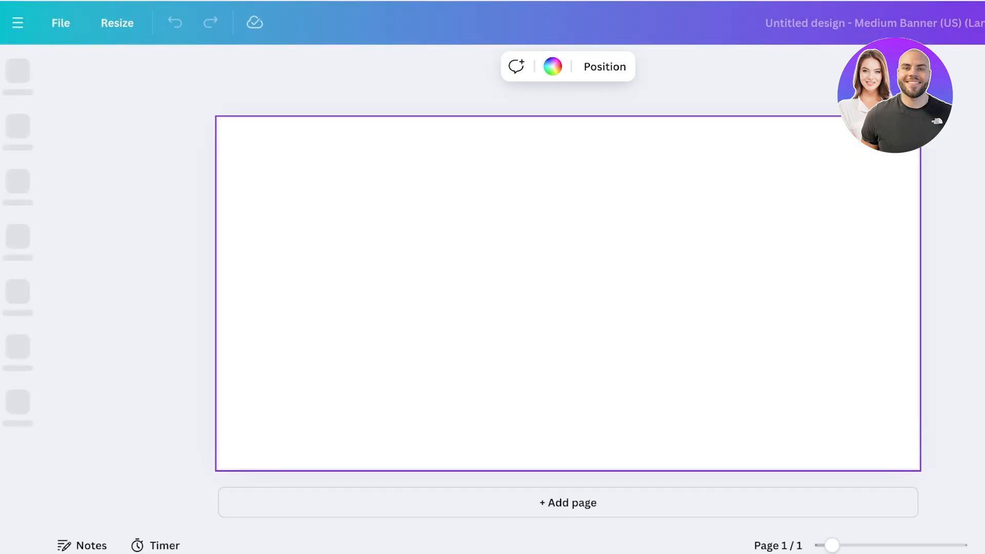
# Step: Set the banner's background color to solid black
pyautogui.click(553, 67)
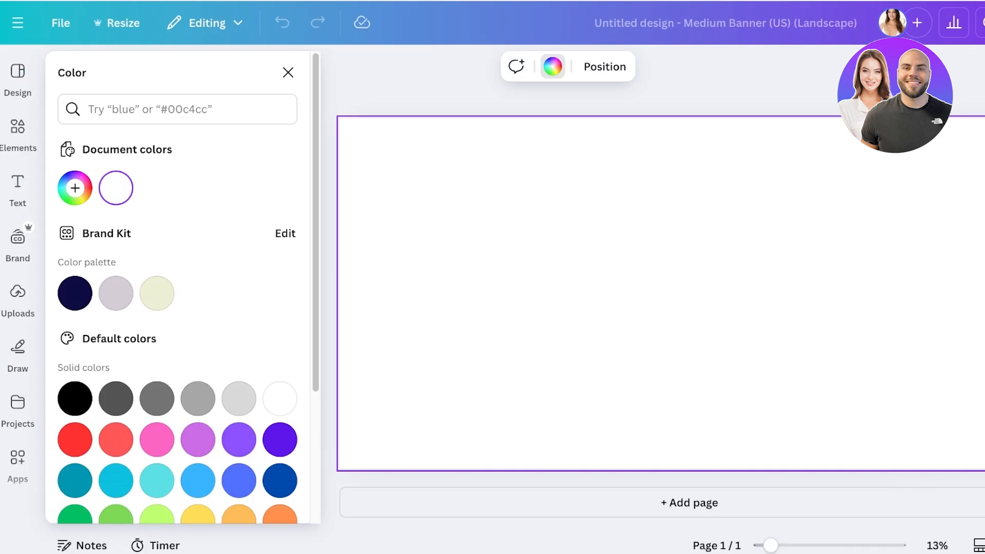
pyautogui.click(75, 293)
pyautogui.click(30, 188)
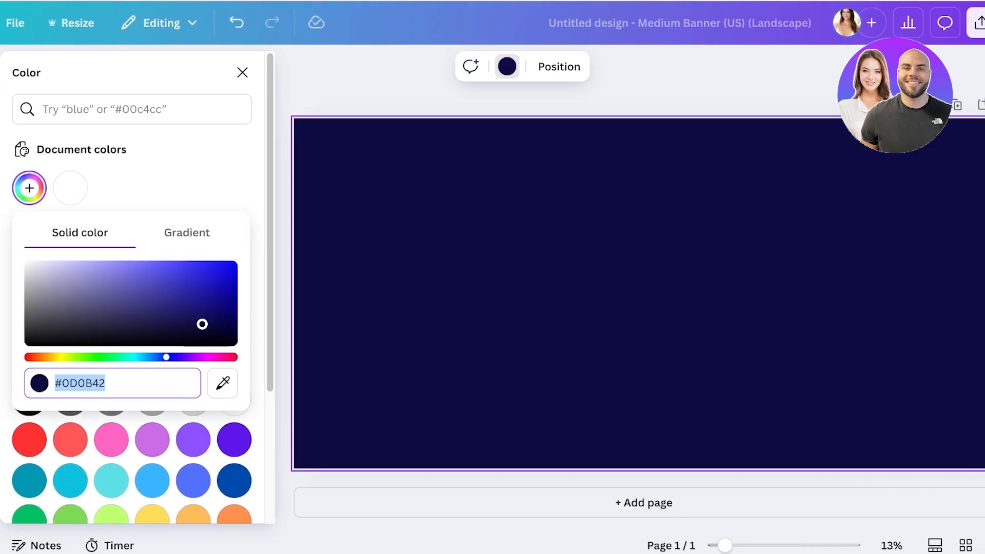
pyautogui.click(213, 341)
pyautogui.click(243, 73)
# Step: Search the elements for "texture", limit the results to graphics, and add the grey woven fabric texture to the banner
pyautogui.click(22, 132)
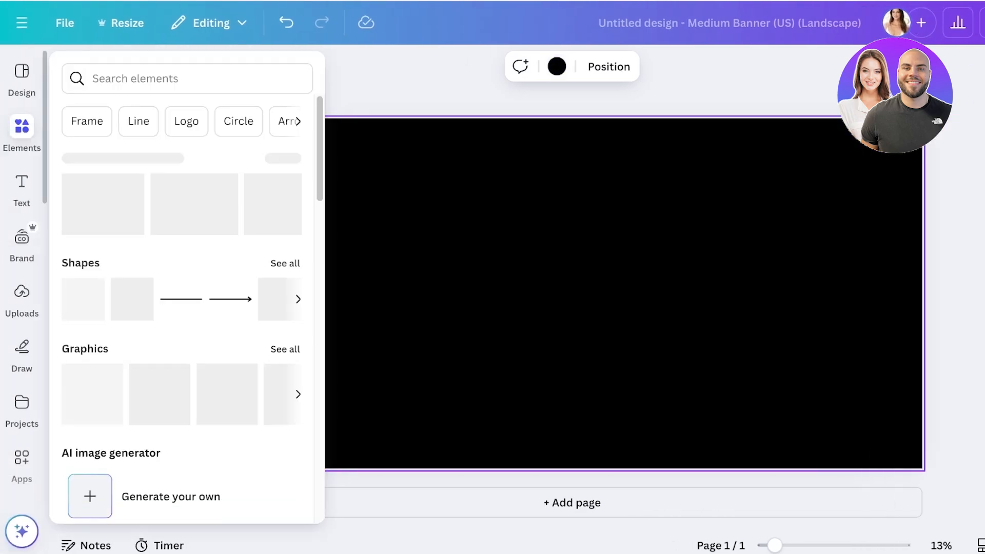
pyautogui.click(135, 79)
pyautogui.write('tex')
pyautogui.click(117, 246)
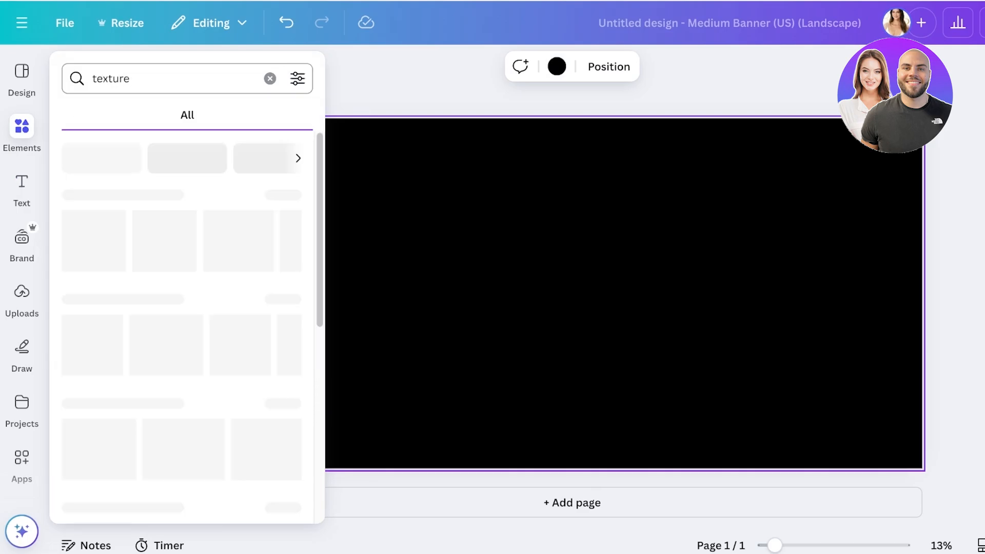
pyautogui.click(117, 115)
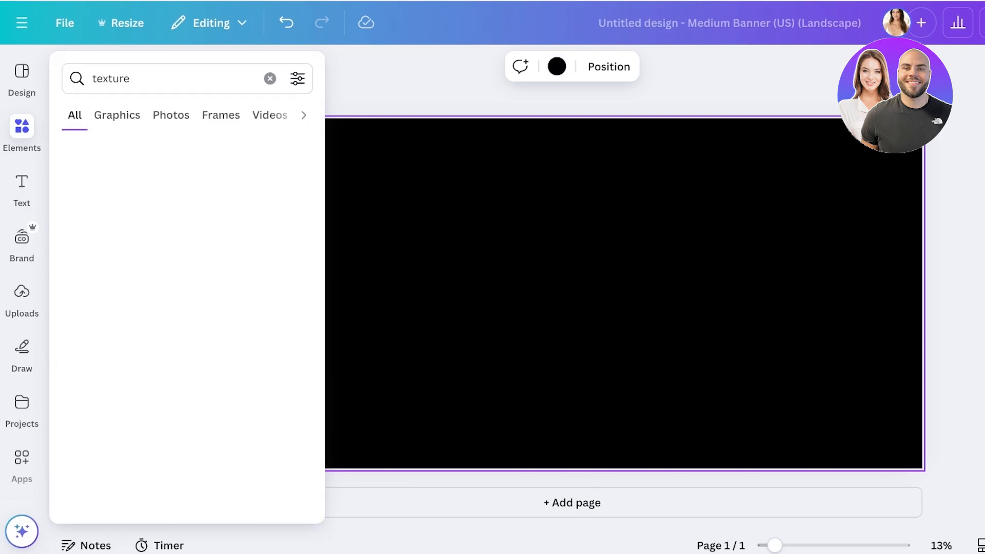
pyautogui.scroll(-2, 181, 272)
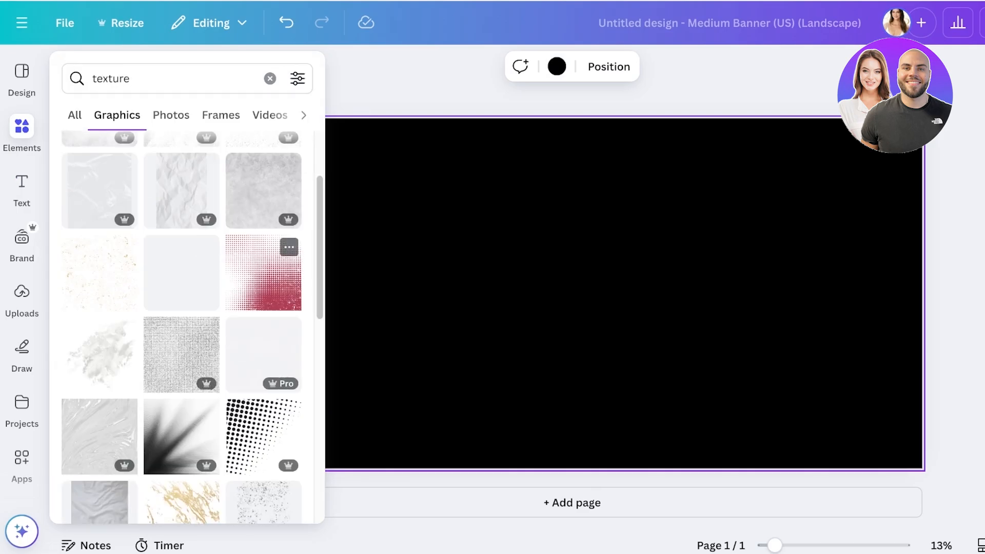
pyautogui.click(181, 354)
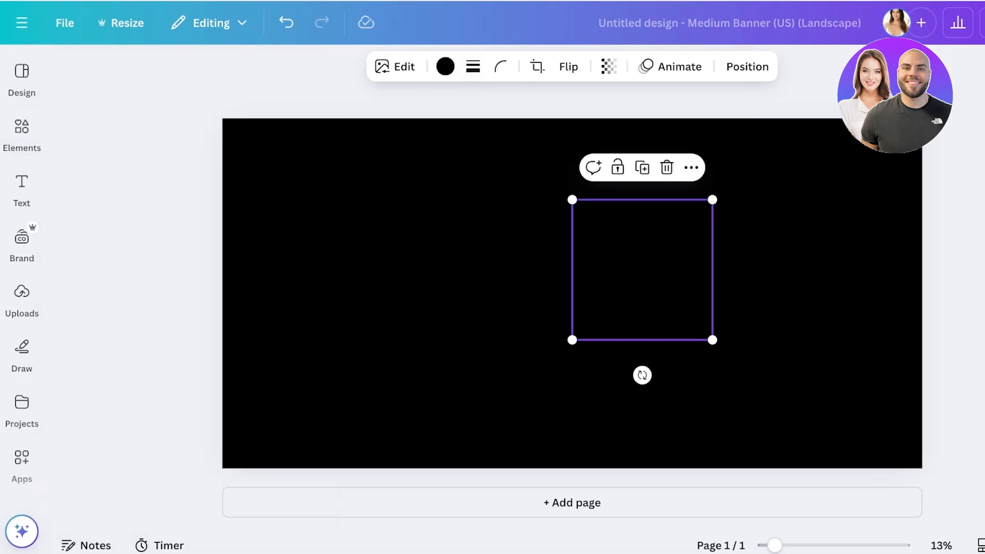
# Step: Recolor the texture with the light lilac-grey Brand Kit color and enlarge it to cover the whole banner
pyautogui.click(445, 66)
pyautogui.click(120, 293)
pyautogui.moveTo(763, 270); pyautogui.dragTo(954, 390)
pyautogui.moveTo(884, 323); pyautogui.dragTo(483, 119)
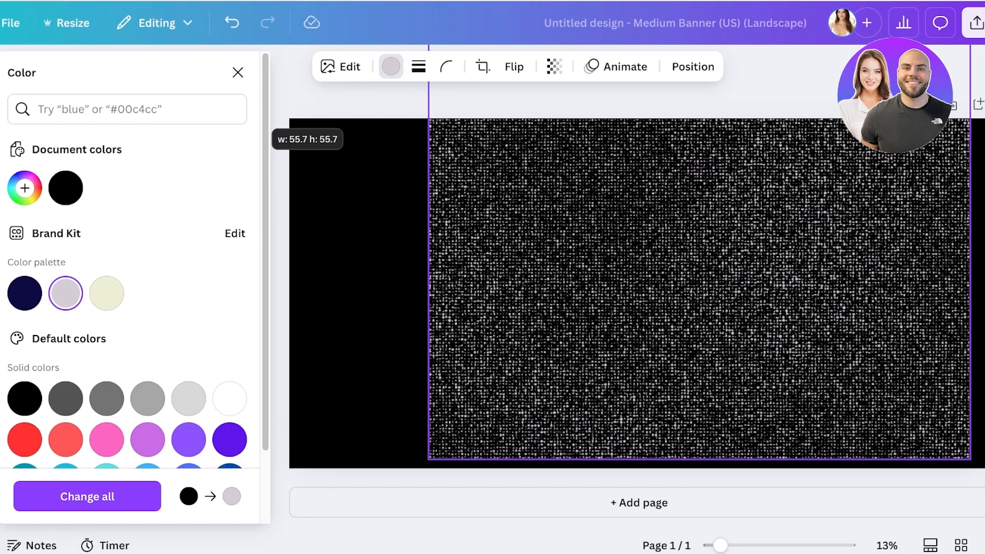
pyautogui.moveTo(700, 267); pyautogui.dragTo(522, 353)
pyautogui.moveTo(698, 286); pyautogui.dragTo(554, 67)
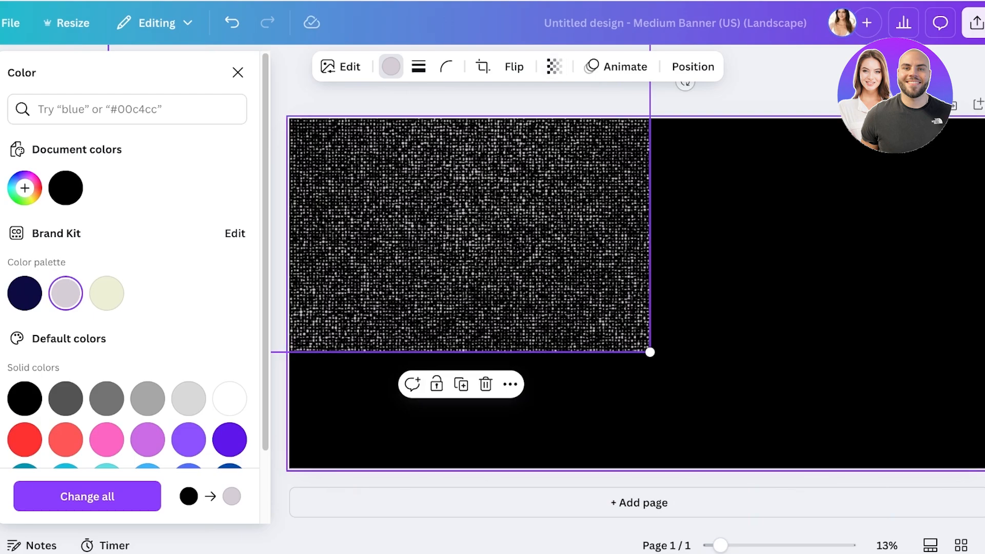
pyautogui.moveTo(650, 352); pyautogui.dragTo(949, 534)
pyautogui.moveTo(616, 293); pyautogui.dragTo(740, 281)
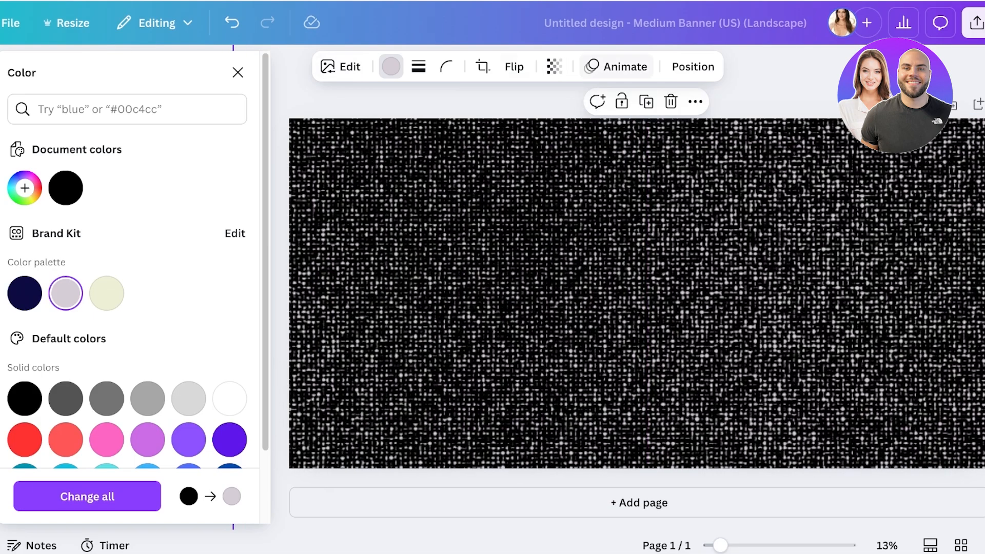
# Step: Lower the opacity of the texture so it blends faintly into the black background
pyautogui.click(616, 67)
pyautogui.click(554, 67)
pyautogui.moveTo(595, 128); pyautogui.dragTo(513, 129)
pyautogui.press('Escape')
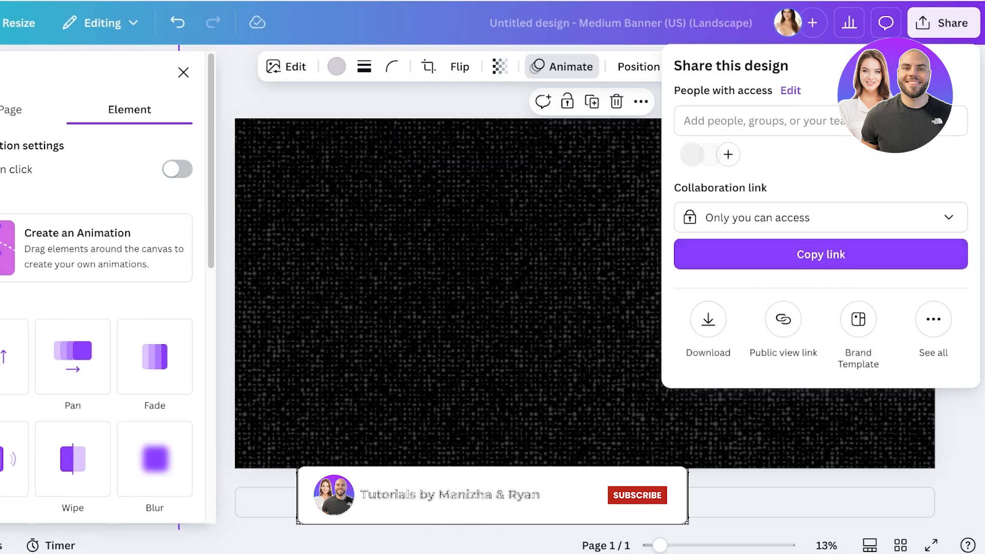
# Step: Try to download the banner as a PNG
pyautogui.click(762, 326)
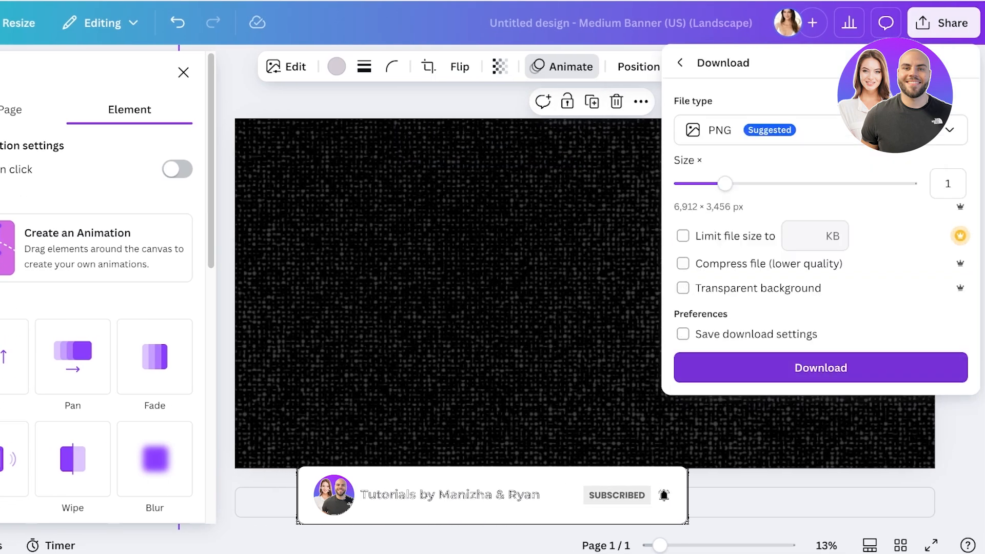
pyautogui.click(820, 368)
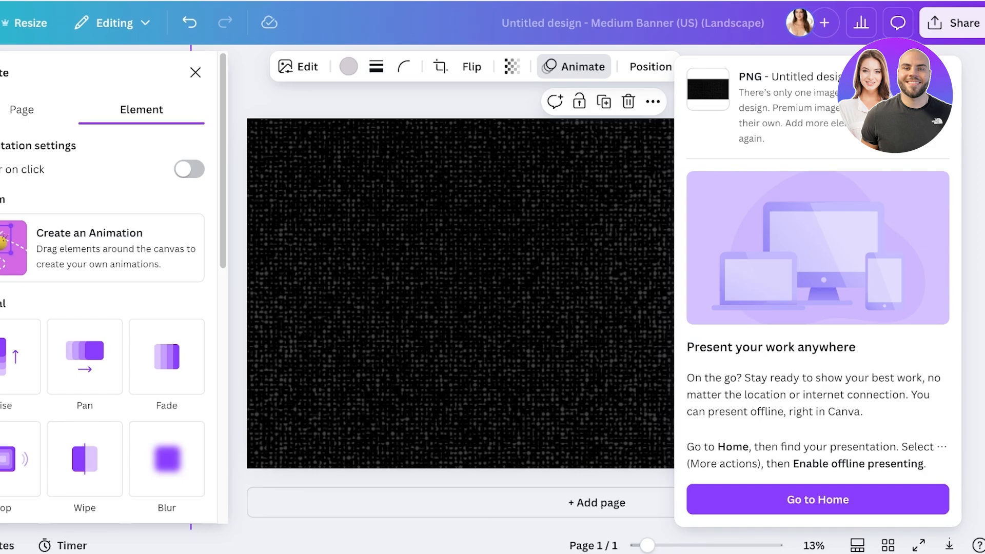
# Step: Clear the element search, add a plain straight line shape and place it near the banner's lower-left corner
pyautogui.click(183, 72)
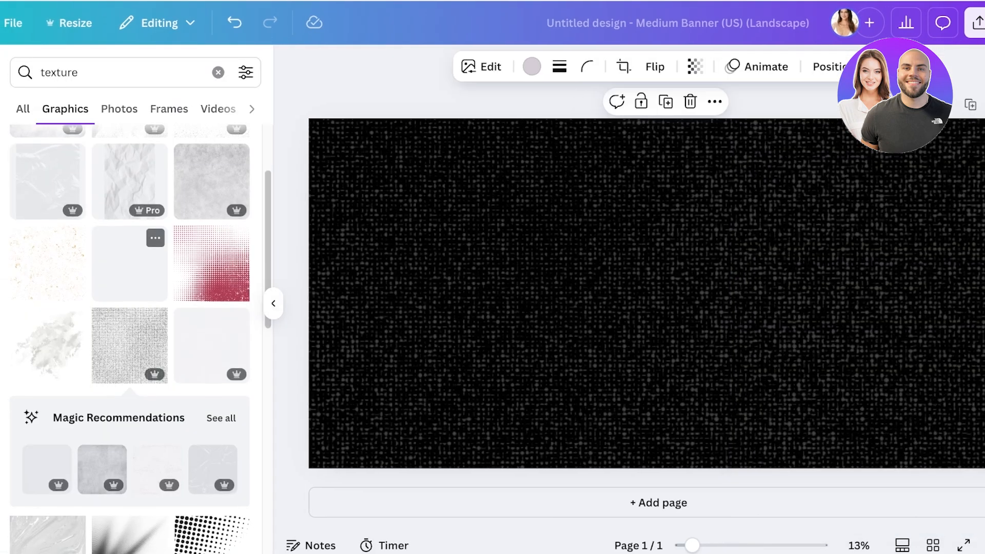
pyautogui.click(218, 72)
pyautogui.click(129, 293)
pyautogui.moveTo(658, 293); pyautogui.dragTo(424, 457)
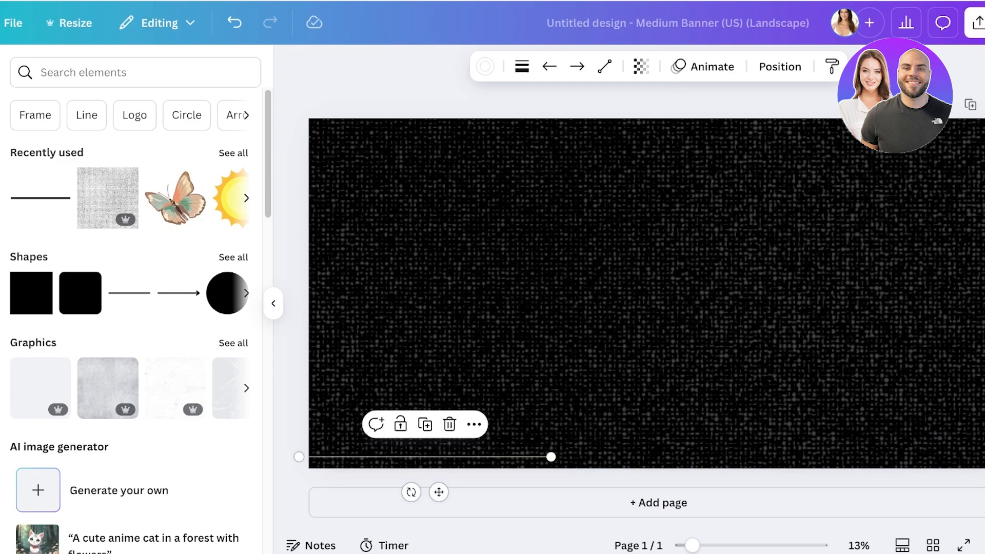
# Step: Download the banner as a PNG at size 1 (6,912 × 3,456 px)
pyautogui.click(977, 22)
pyautogui.click(763, 322)
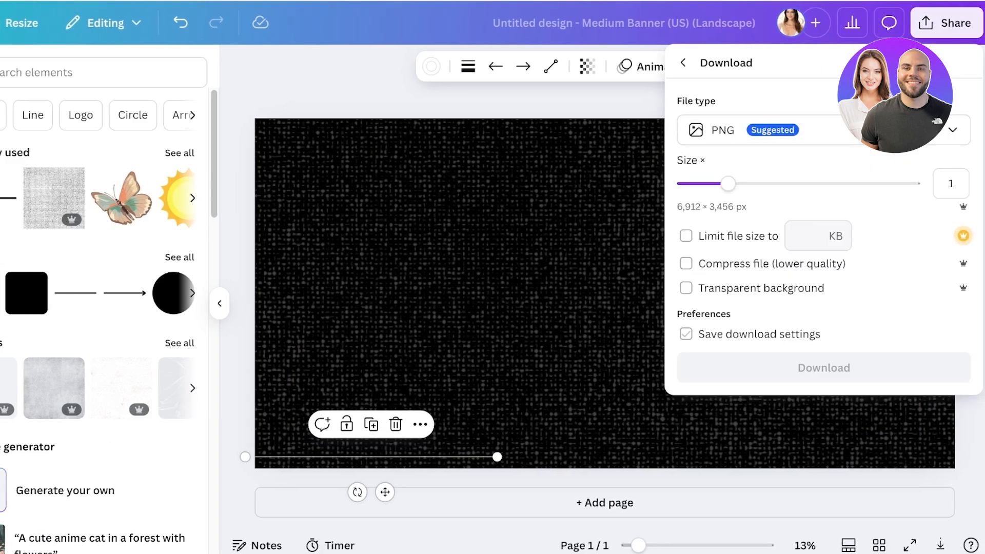
pyautogui.click(823, 367)
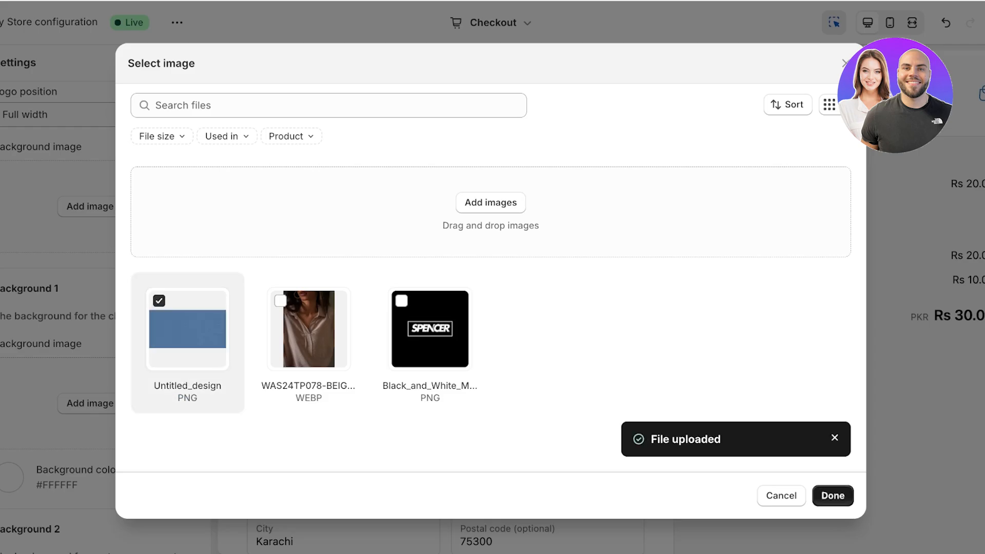
# Step: In Shopify's checkout editor, apply the uploaded Untitled_design PNG as the header's background image
pyautogui.press('Return')
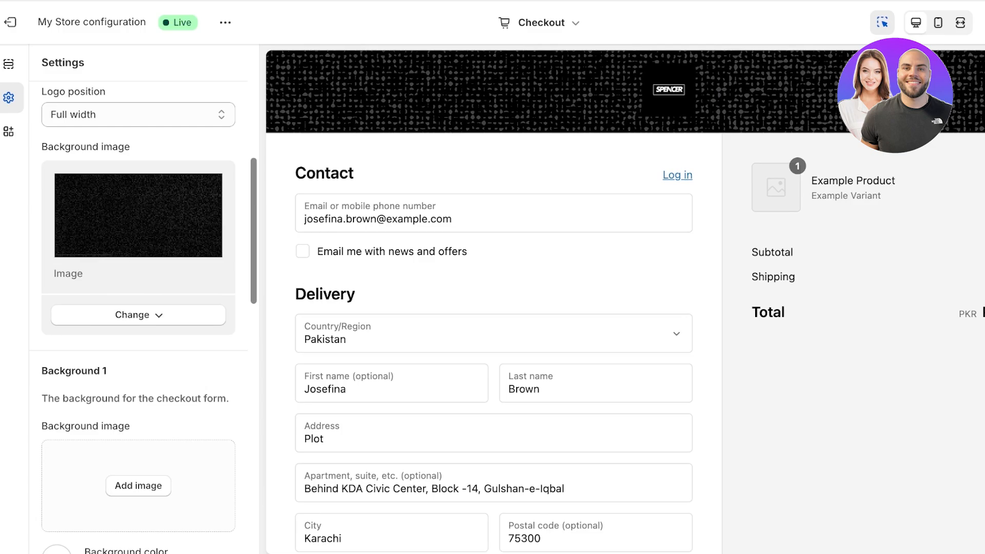
# Step: Examine the background, color and typography settings, the checkout preview, and the available checkout layout options
pyautogui.scroll(-2, 139, 317)
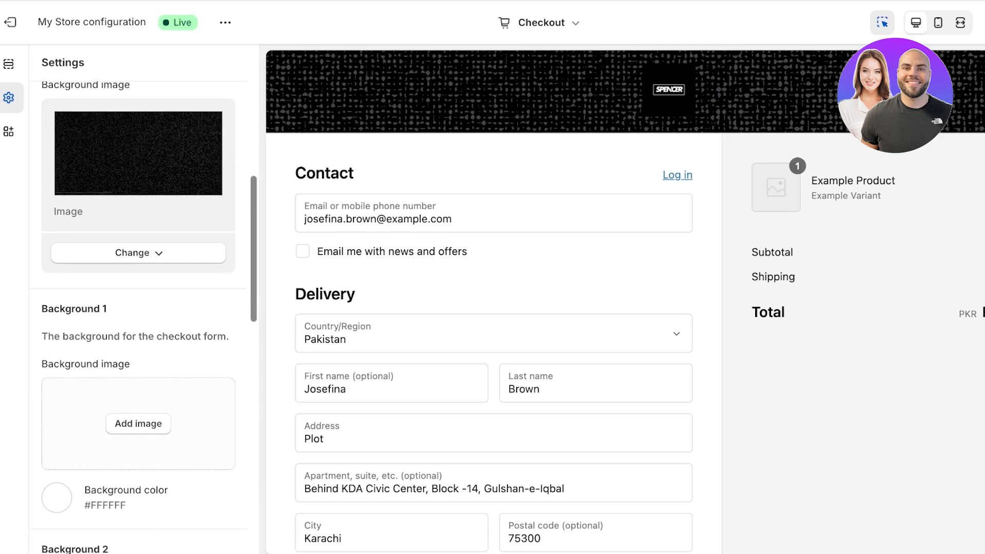
pyautogui.moveTo(41, 317); pyautogui.dragTo(85, 317)
pyautogui.scroll(-3, 139, 307)
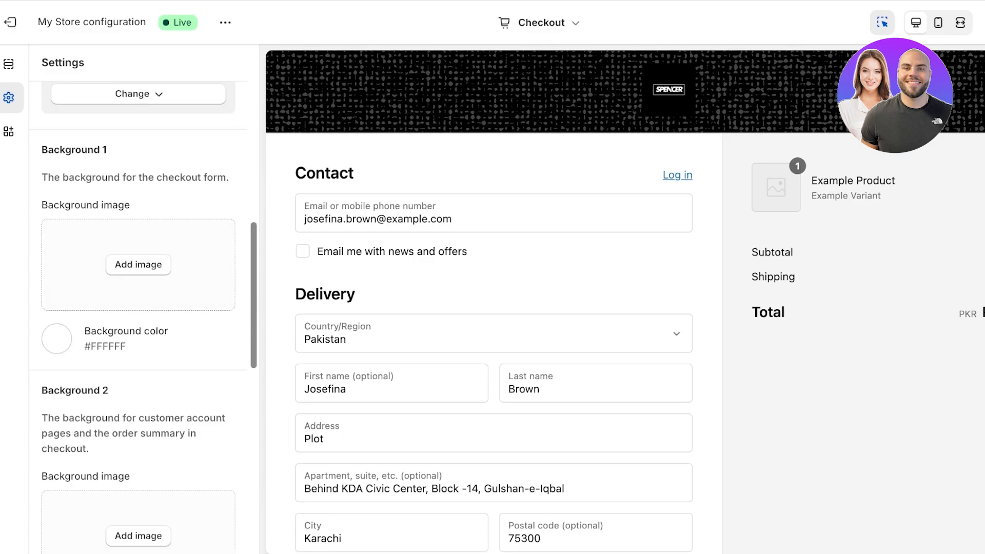
pyautogui.scroll(-4, 144, 318)
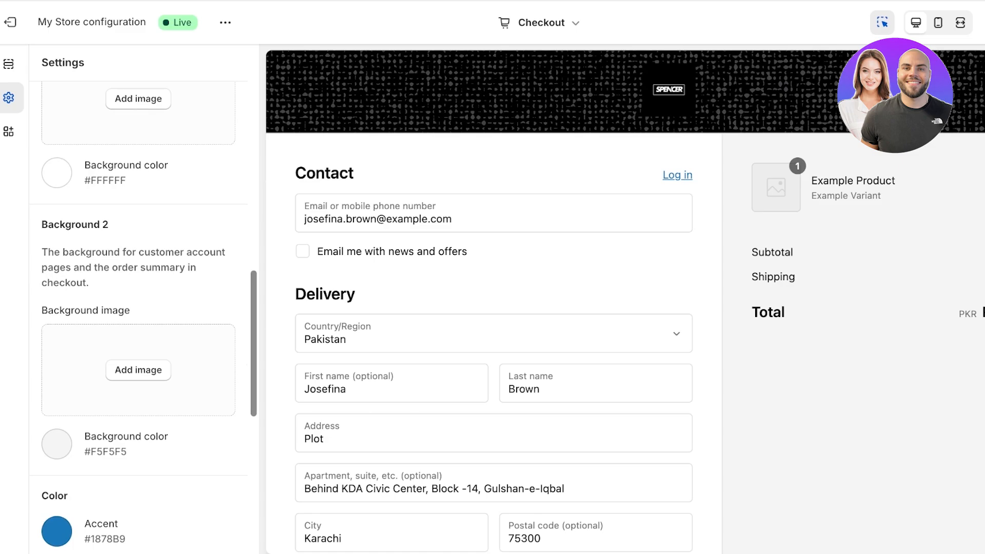
pyautogui.scroll(-4, 138, 318)
pyautogui.scroll(-3, 494, 308)
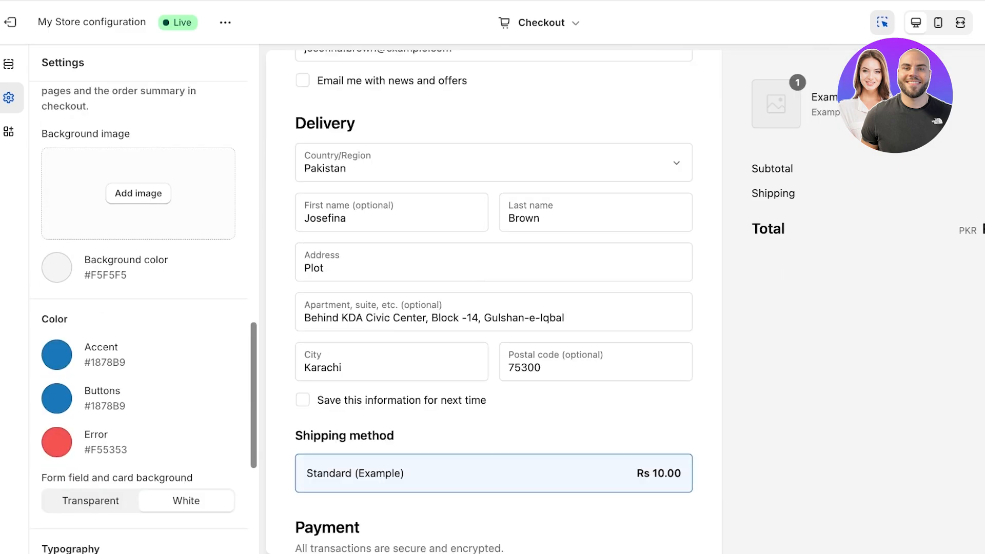
pyautogui.scroll(-6, 138, 318)
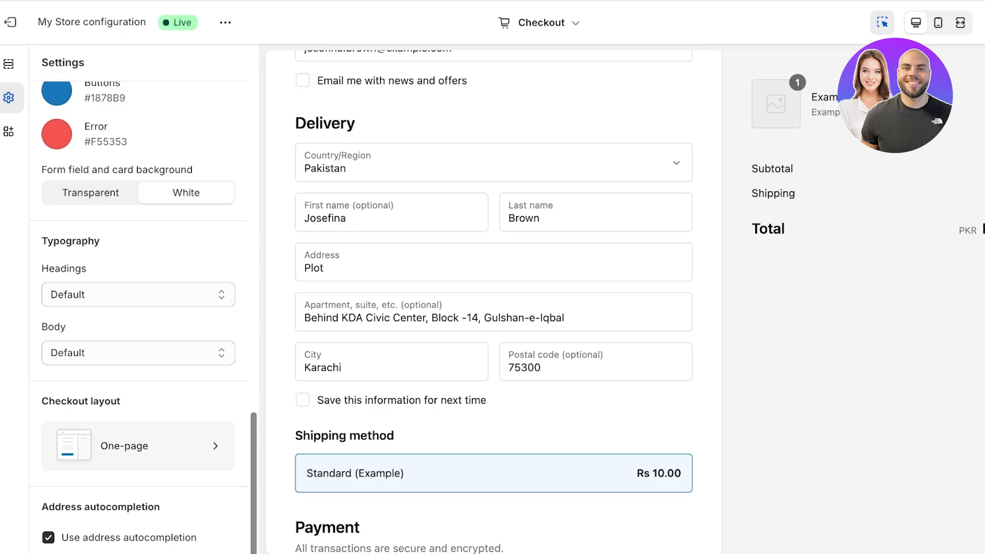
pyautogui.scroll(-4, 494, 308)
pyautogui.scroll(7, 493, 307)
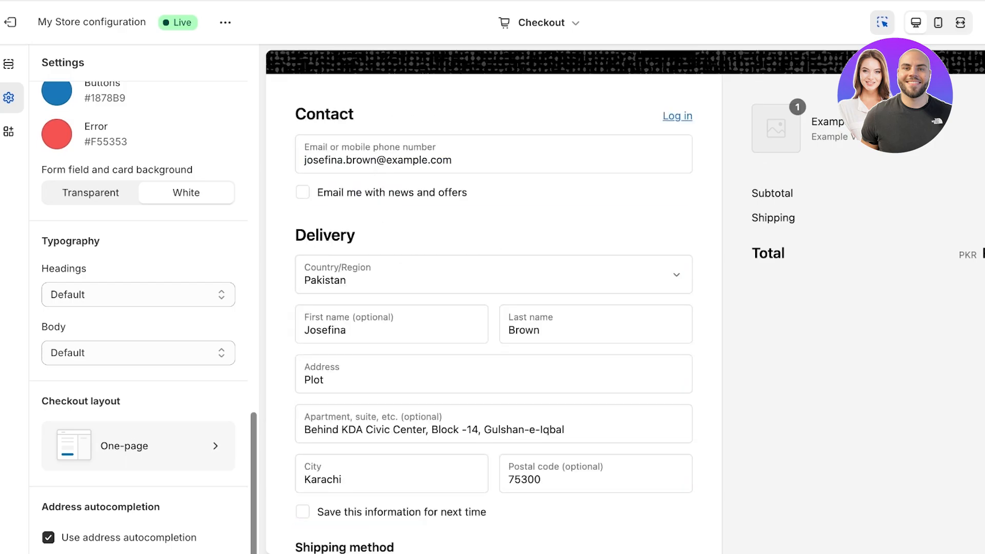
pyautogui.click(138, 446)
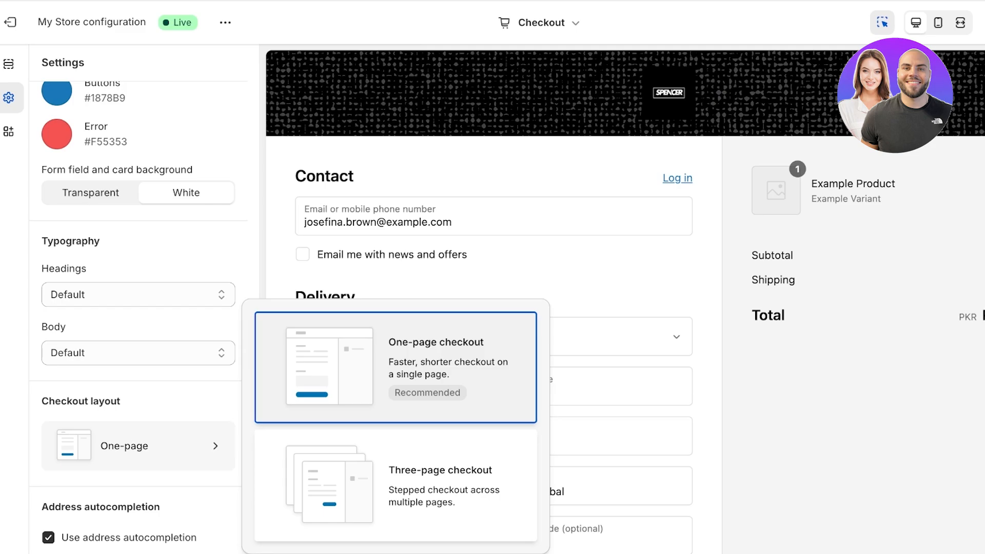
pyautogui.press('Escape')
# Step: Look over the header and background settings again and check the payment section of the checkout preview
pyautogui.scroll(15, 138, 317)
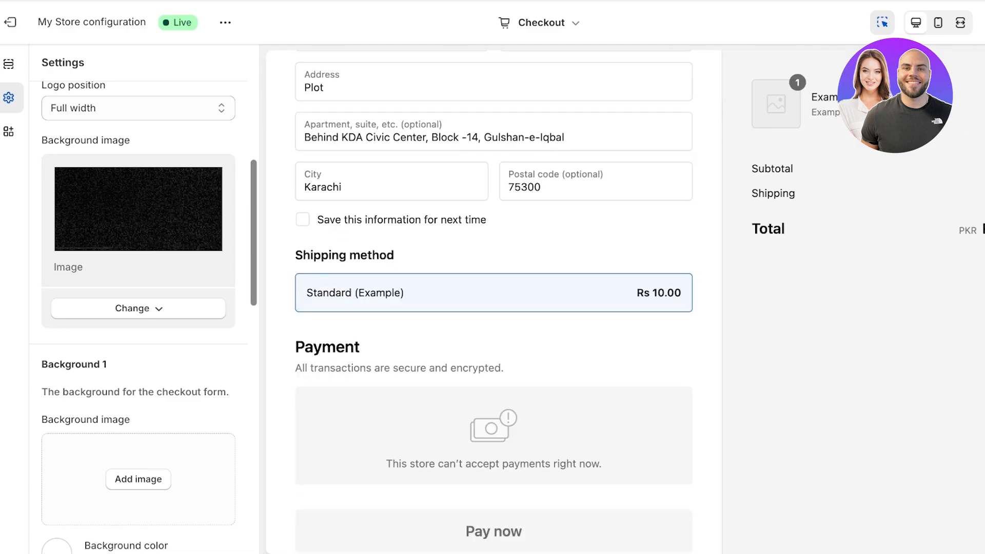
pyautogui.scroll(-10, 138, 316)
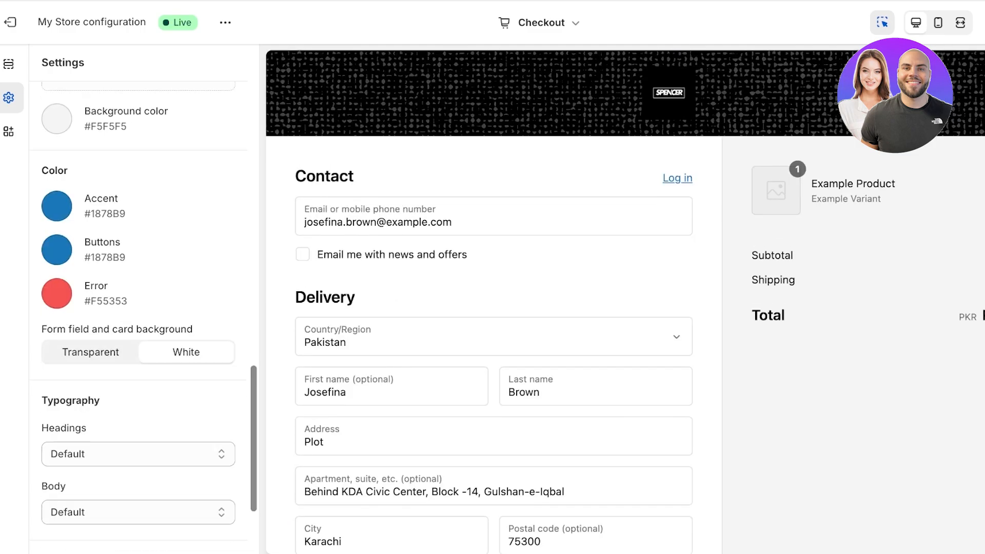
pyautogui.scroll(9, 138, 316)
pyautogui.scroll(-10, 138, 316)
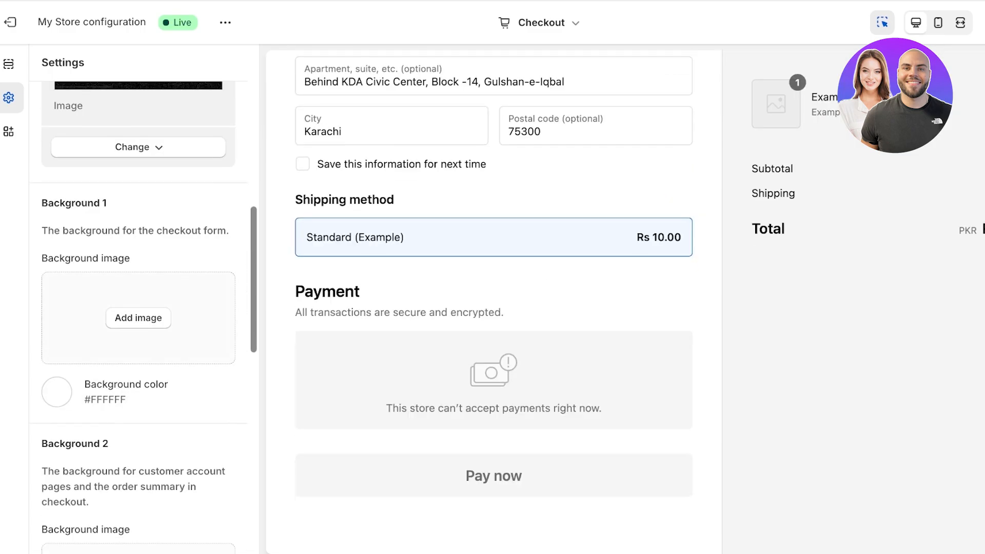
pyautogui.scroll(-1, 138, 316)
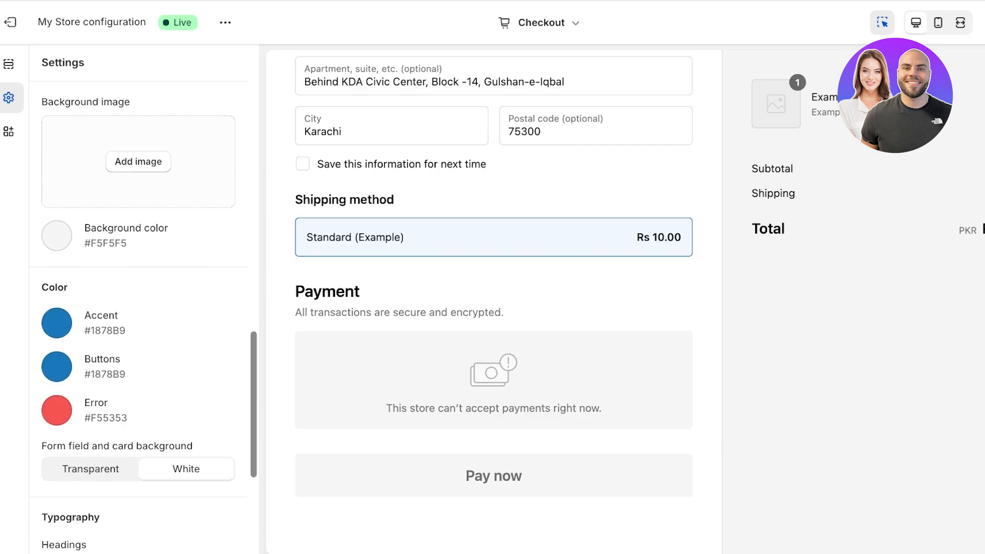
pyautogui.scroll(-4, 138, 316)
pyautogui.scroll(1, 139, 316)
# Step: Try successive heading fonts in the typography settings, starting from Abril Fatface, and set the headings to Catamaran
pyautogui.click(138, 432)
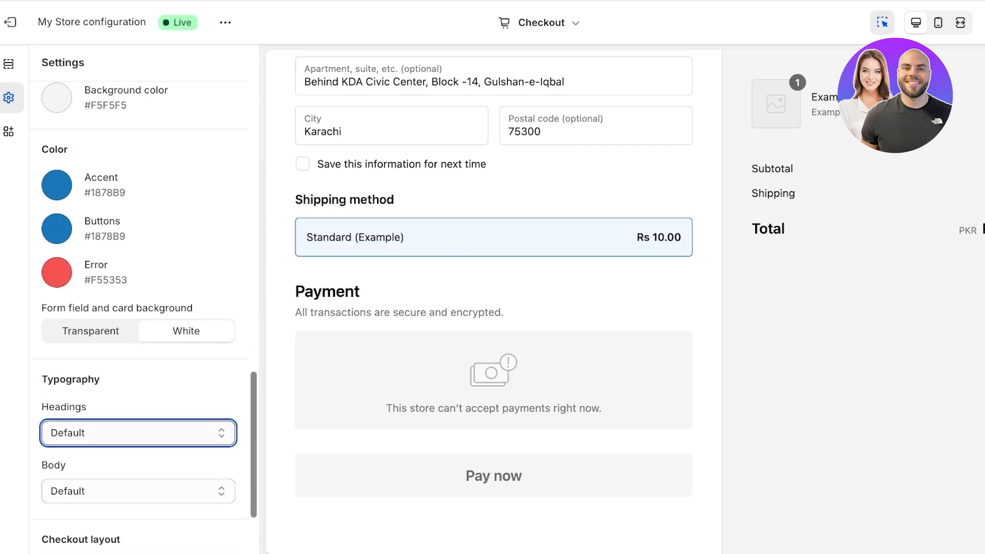
pyautogui.click(138, 447)
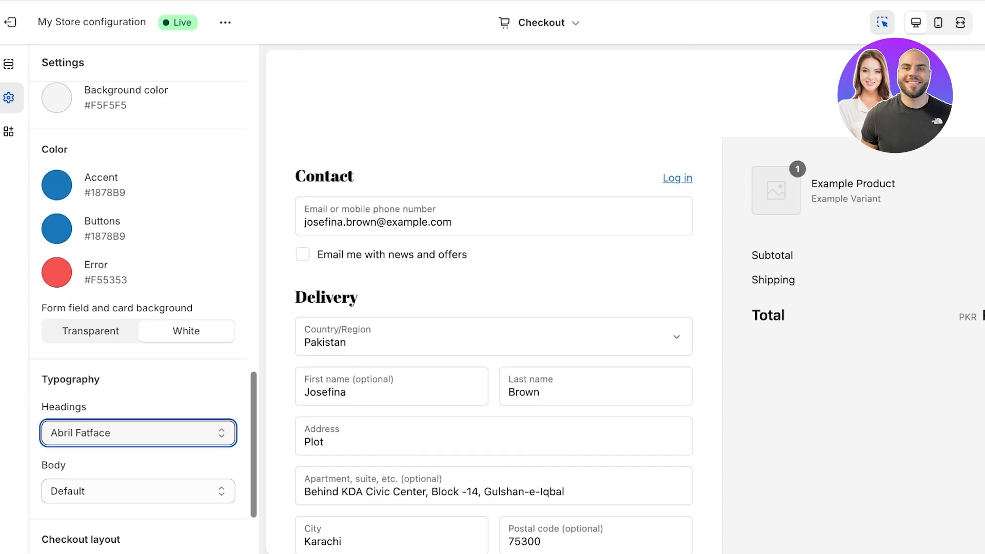
pyautogui.scroll(-3, 139, 316)
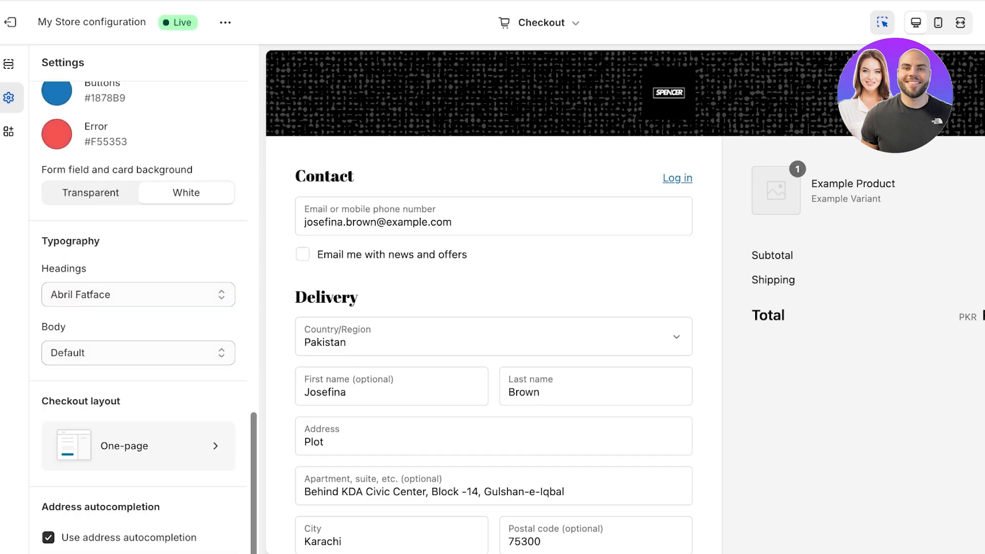
pyautogui.press('Down')
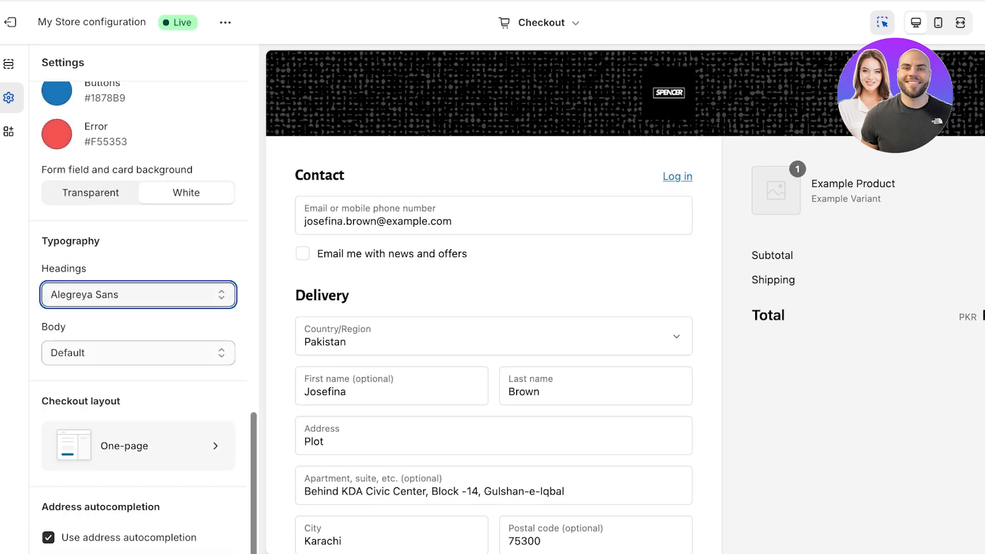
pyautogui.press('Down')
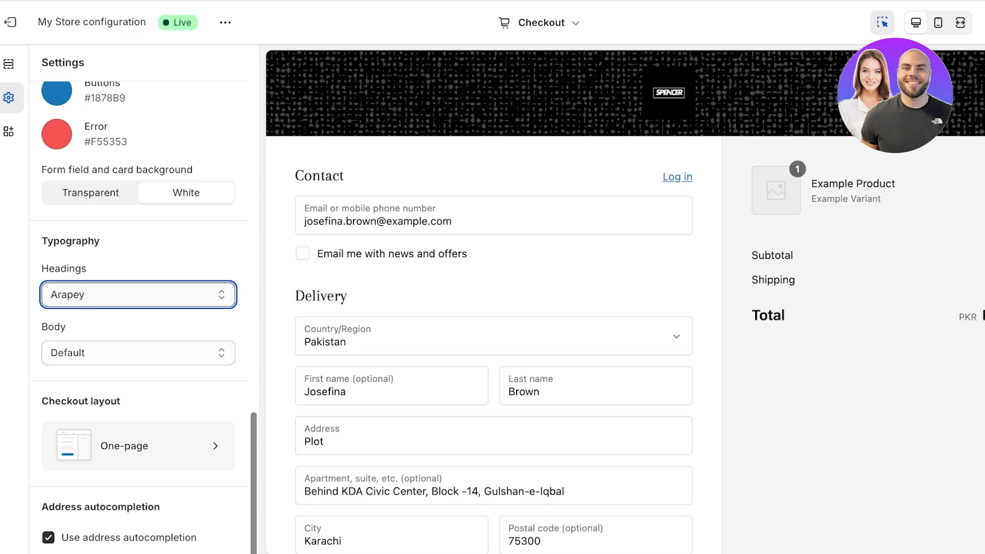
pyautogui.press('Down')
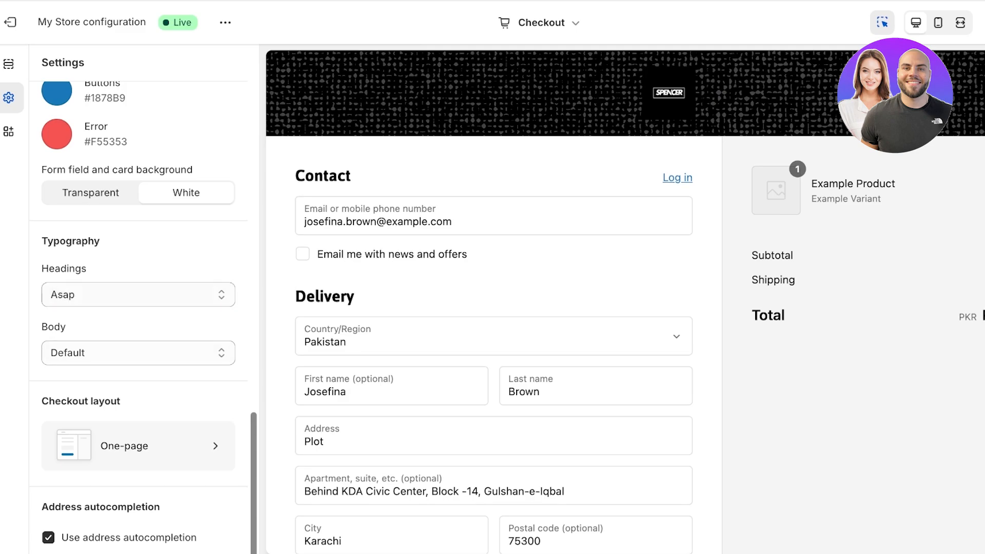
pyautogui.press('Down')
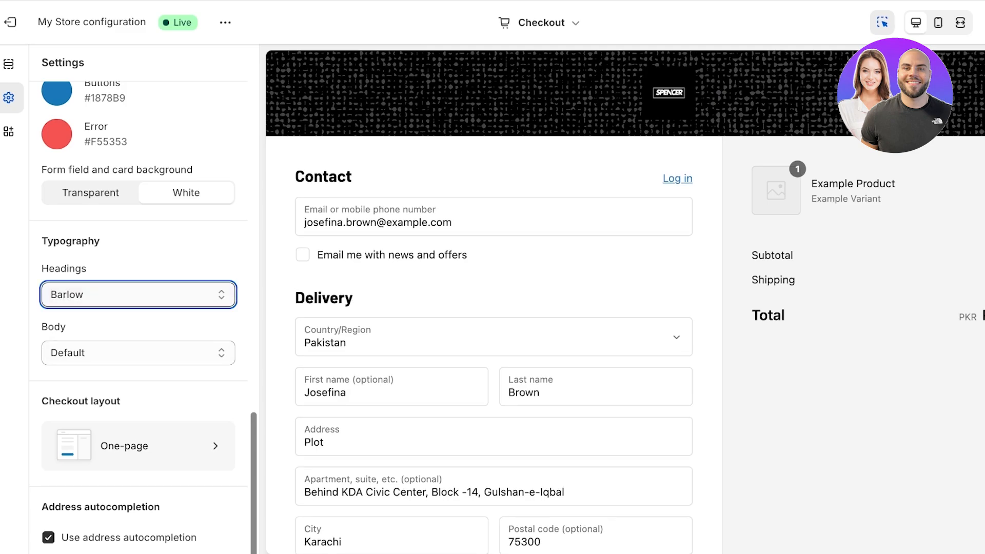
pyautogui.press('Down')
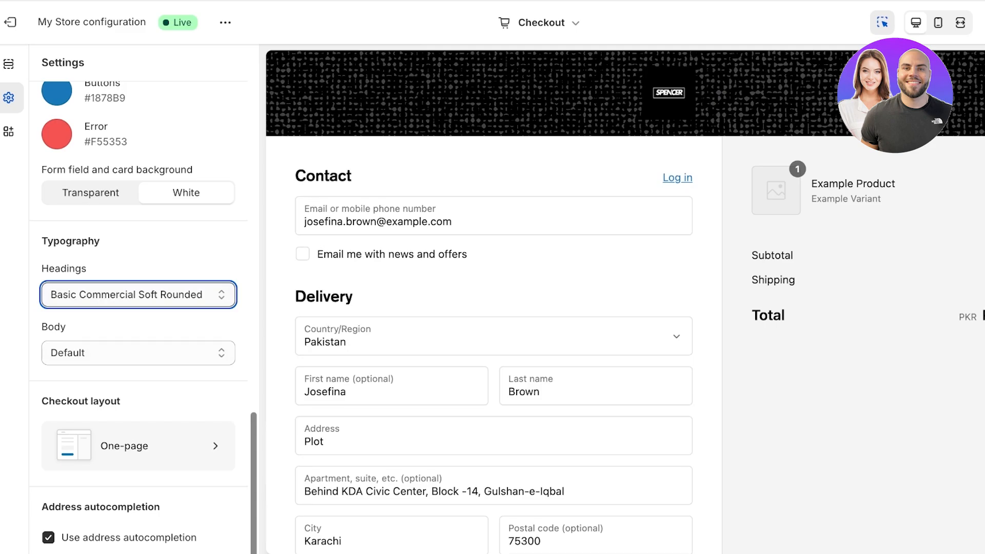
pyautogui.press('Down')
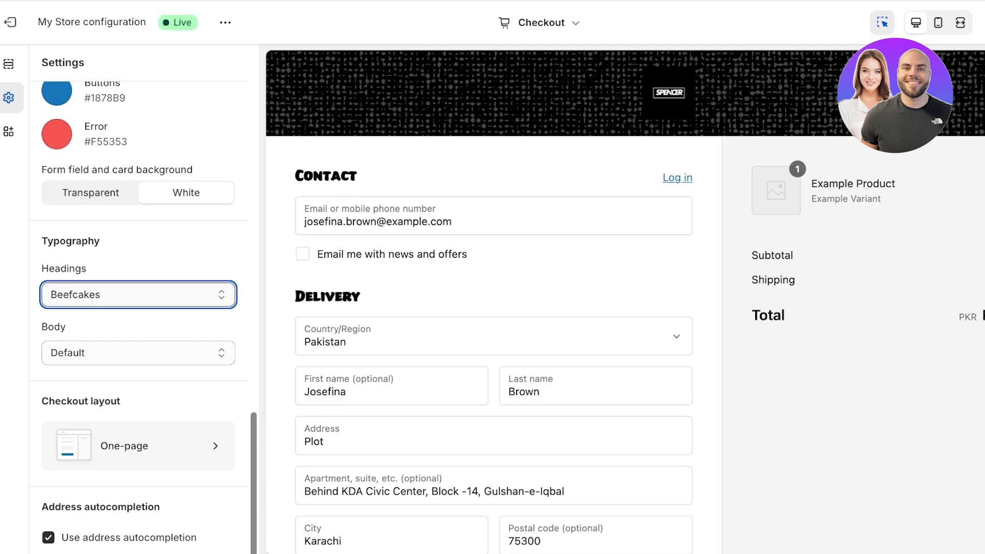
pyautogui.press('Down')
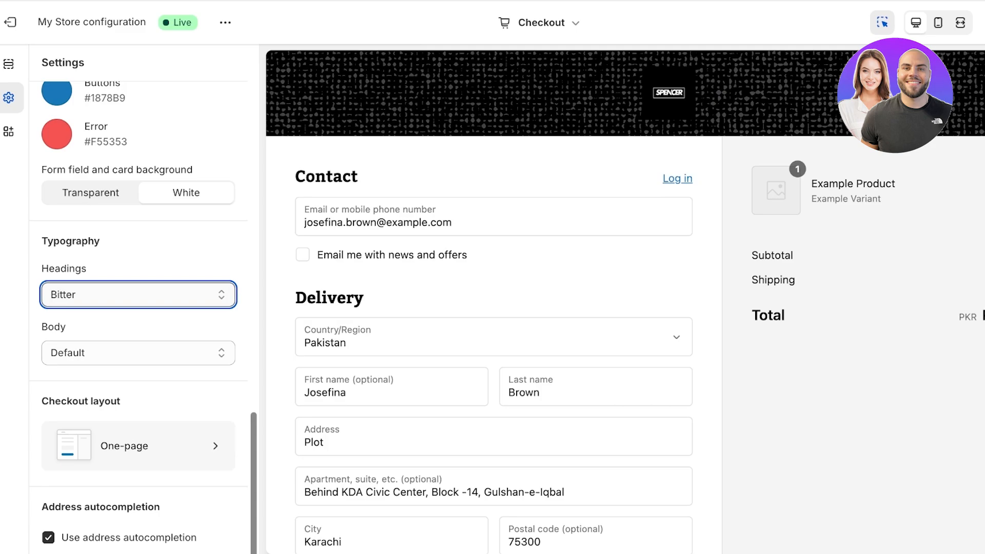
pyautogui.press('Down')
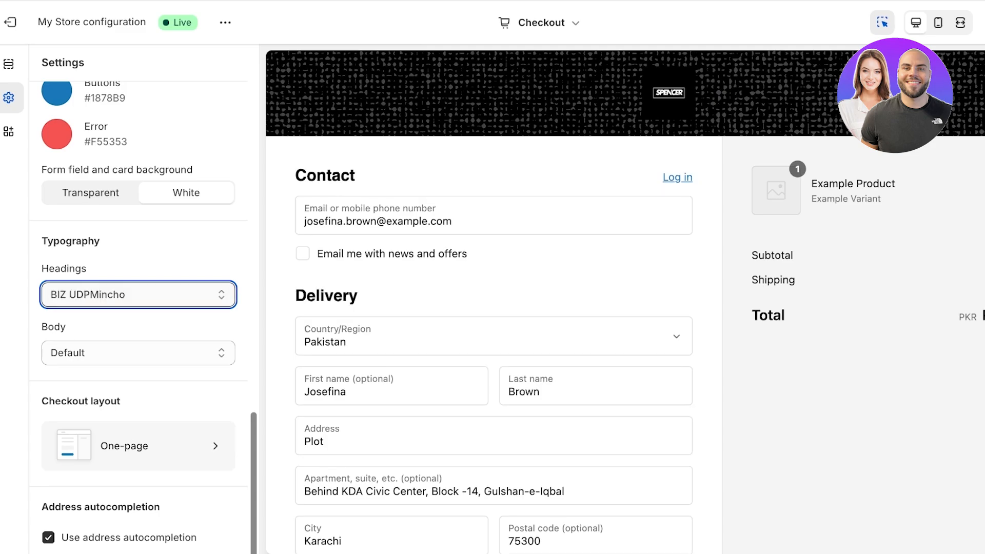
pyautogui.press('Down')
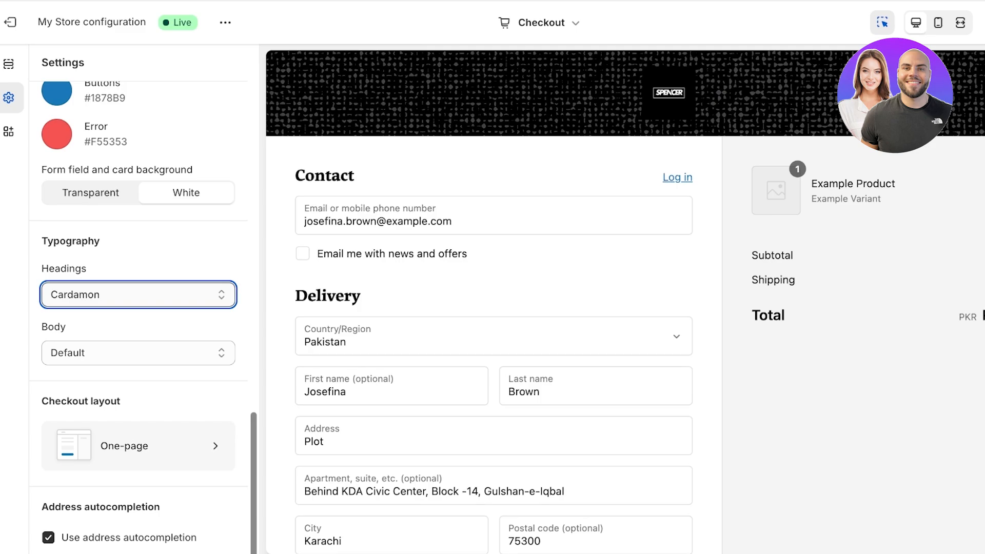
pyautogui.press('Down')
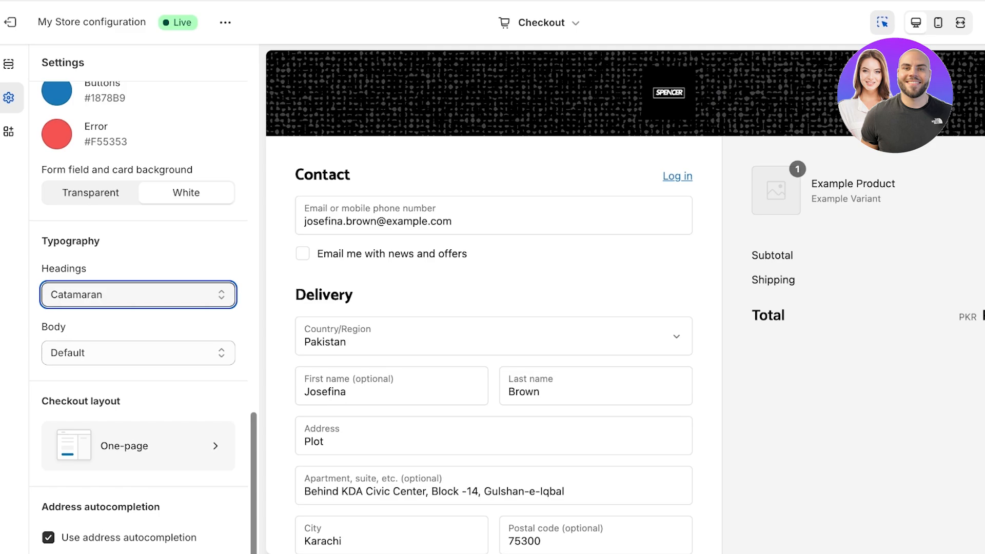
# Step: Try successive body fonts in the typography settings, including Fahkwang, Futura Black and Joanna Nova, and set the body to Josefin Sans
pyautogui.press('Tab')
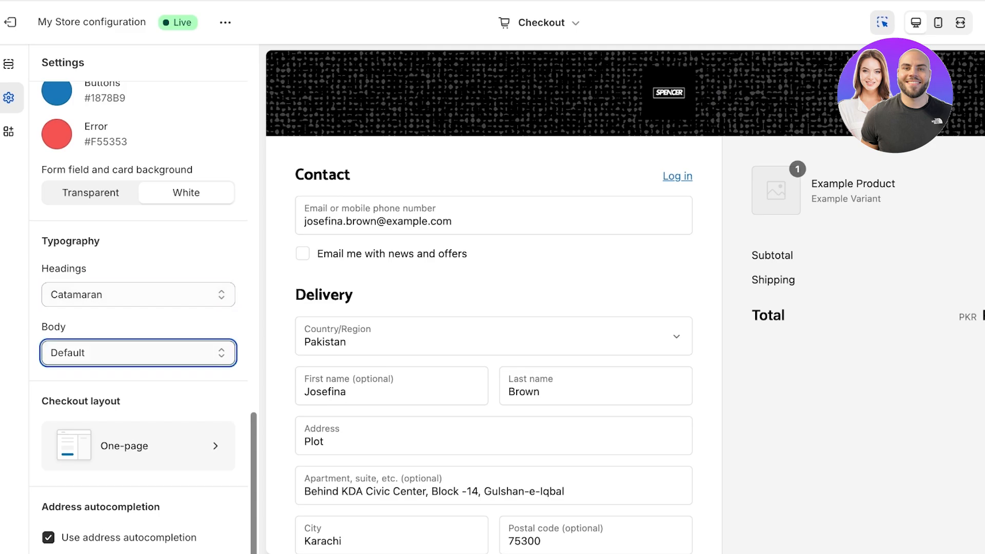
pyautogui.press('f')
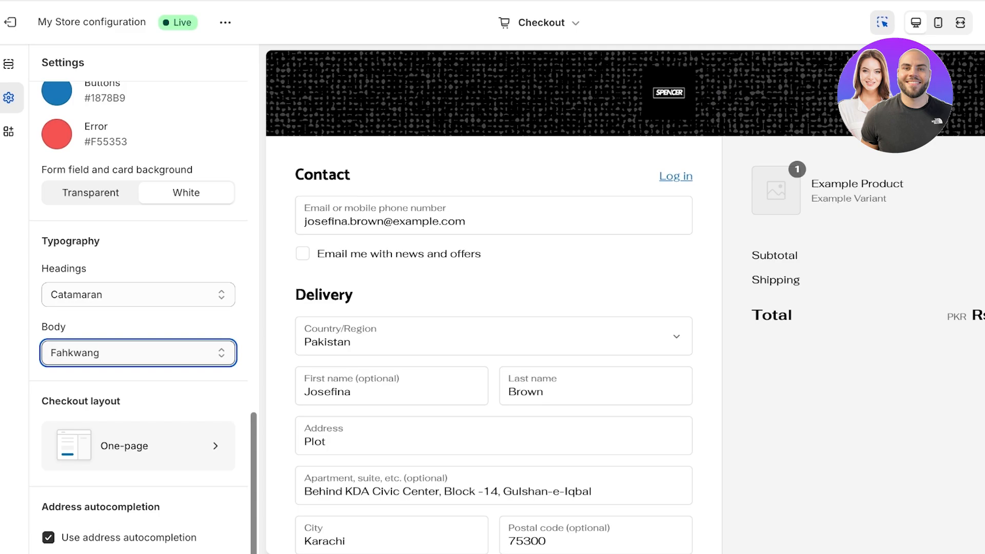
pyautogui.press('f')
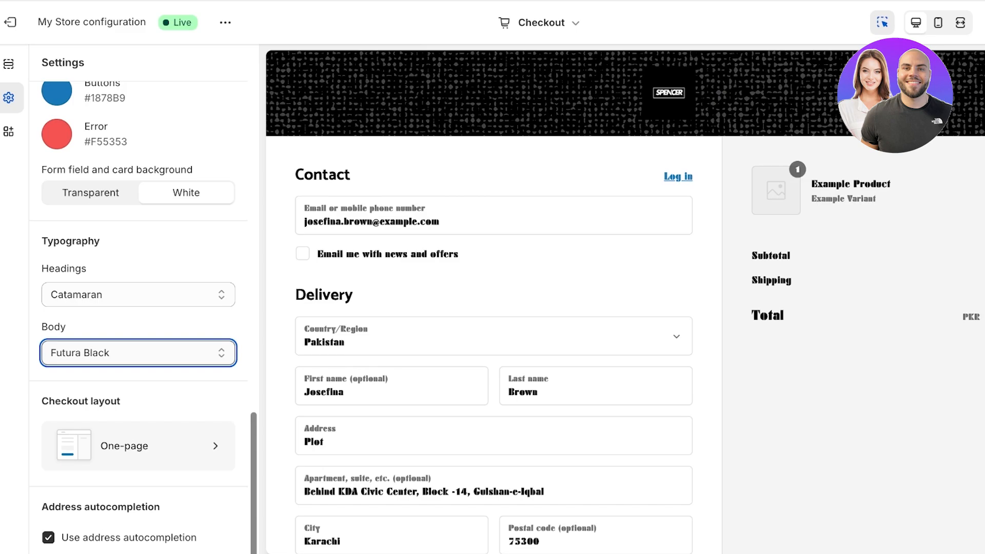
pyautogui.press('i')
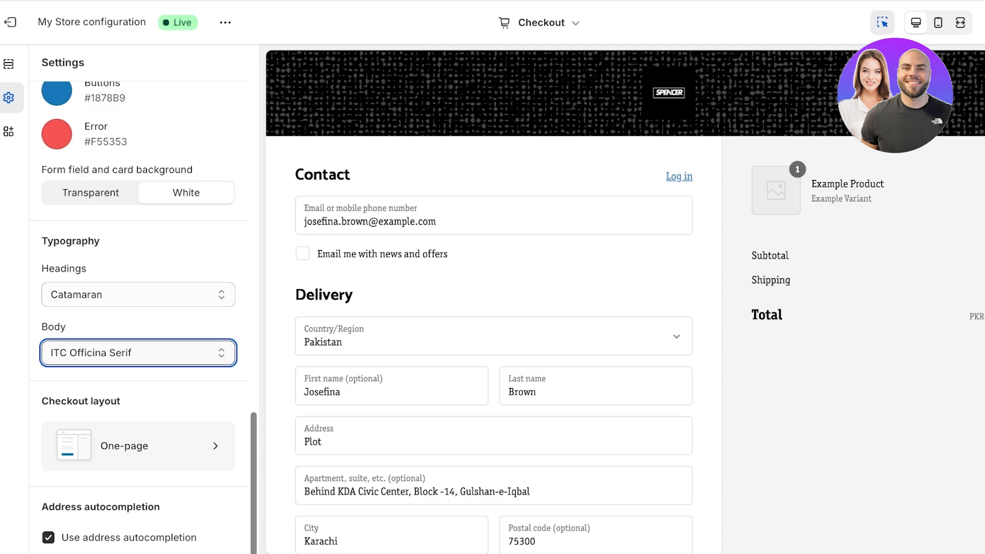
pyautogui.press('j')
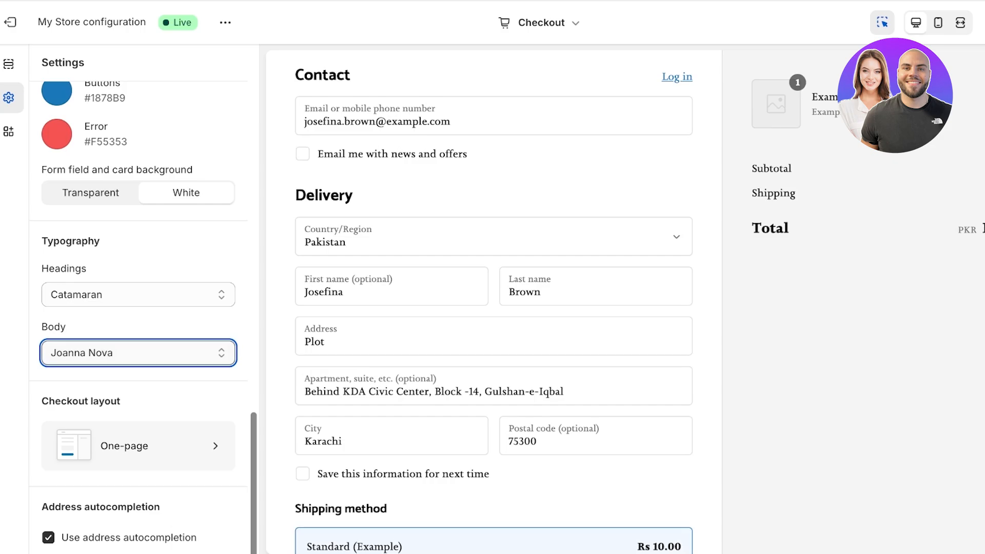
pyautogui.press('j')
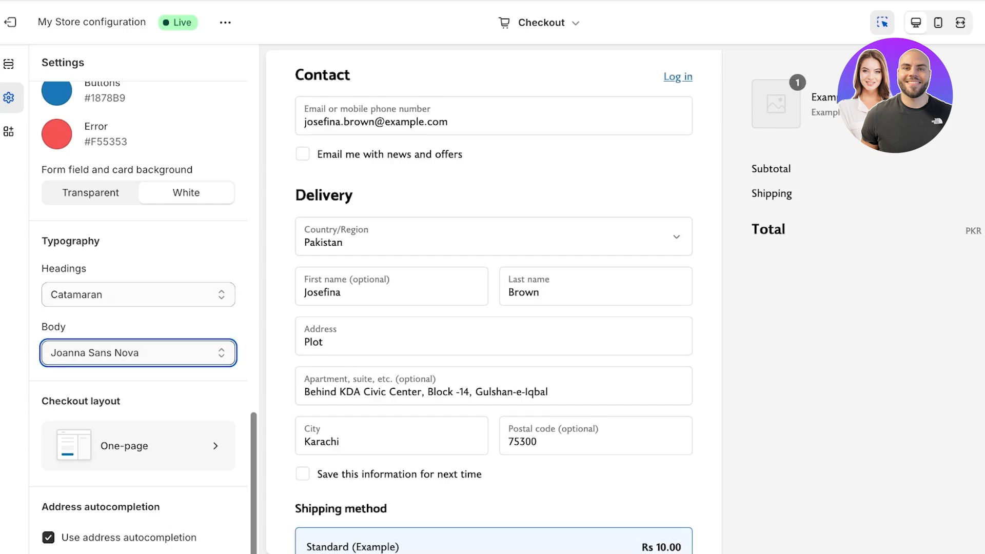
pyautogui.press('j')
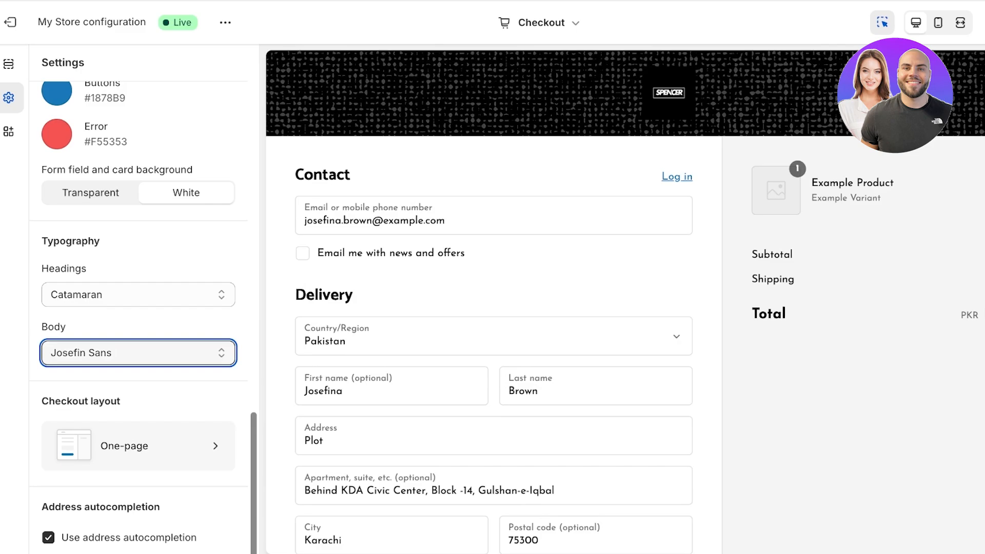
# Step: Save the checkout customization and review the checkout preview from the header down to the payment section
pyautogui.scroll(10, 138, 308)
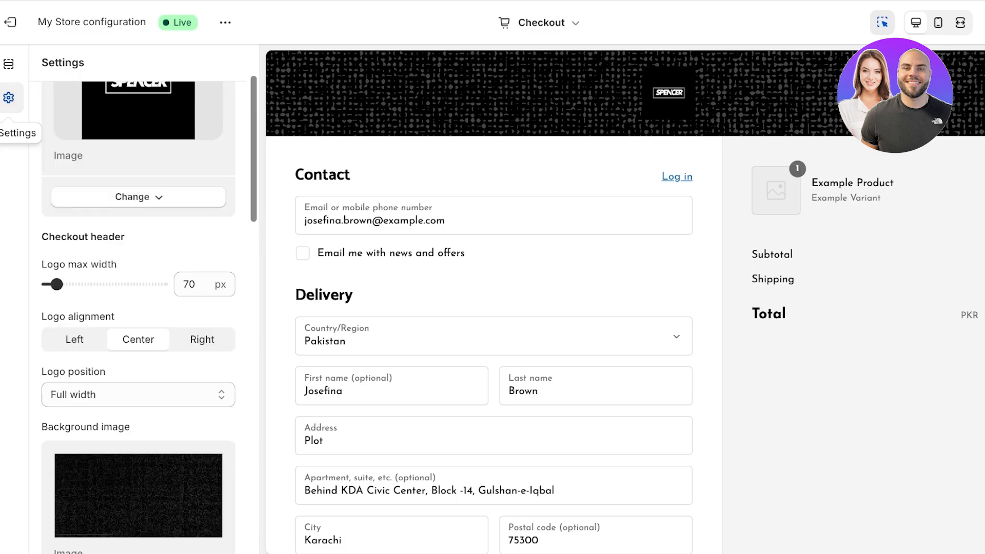
pyautogui.click(9, 64)
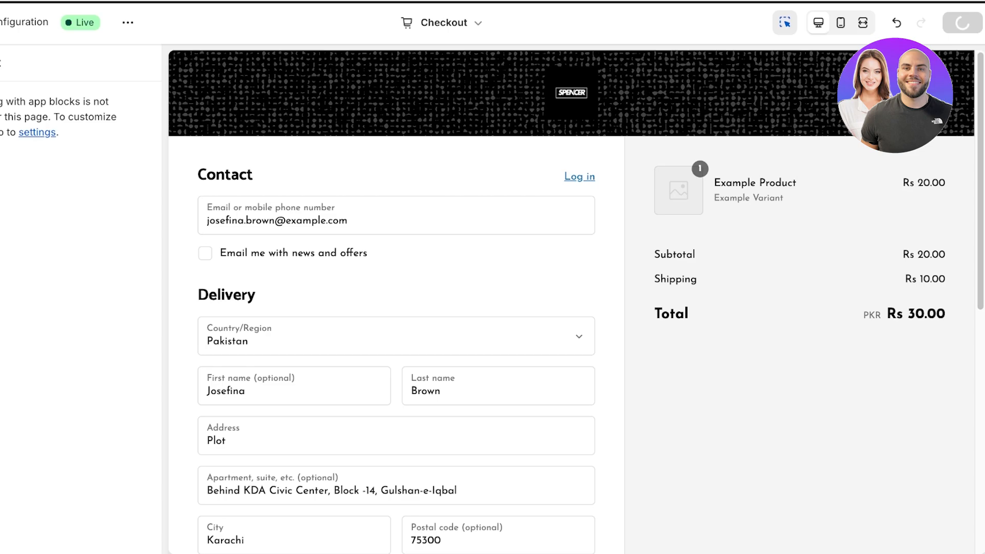
pyautogui.scroll(-9, 396, 303)
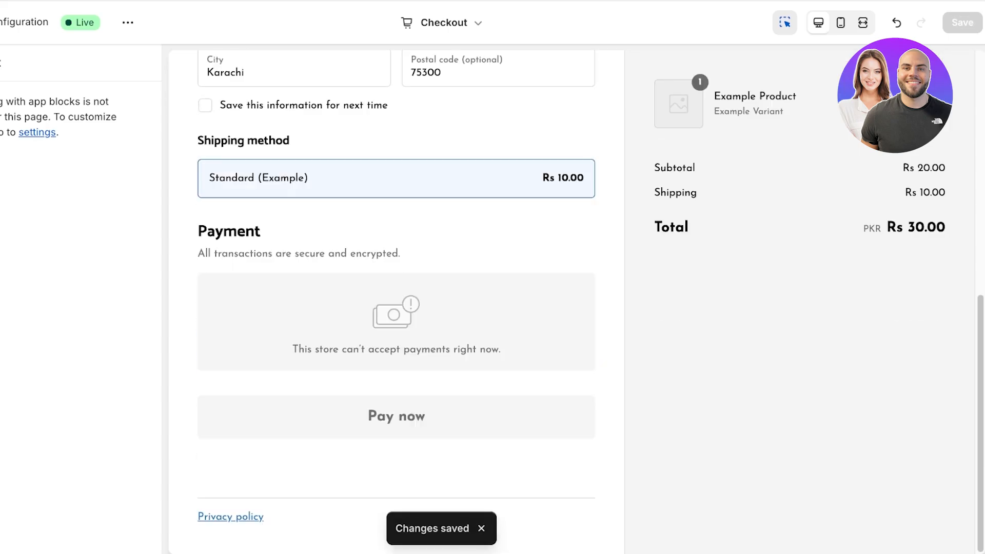
pyautogui.scroll(9, 396, 303)
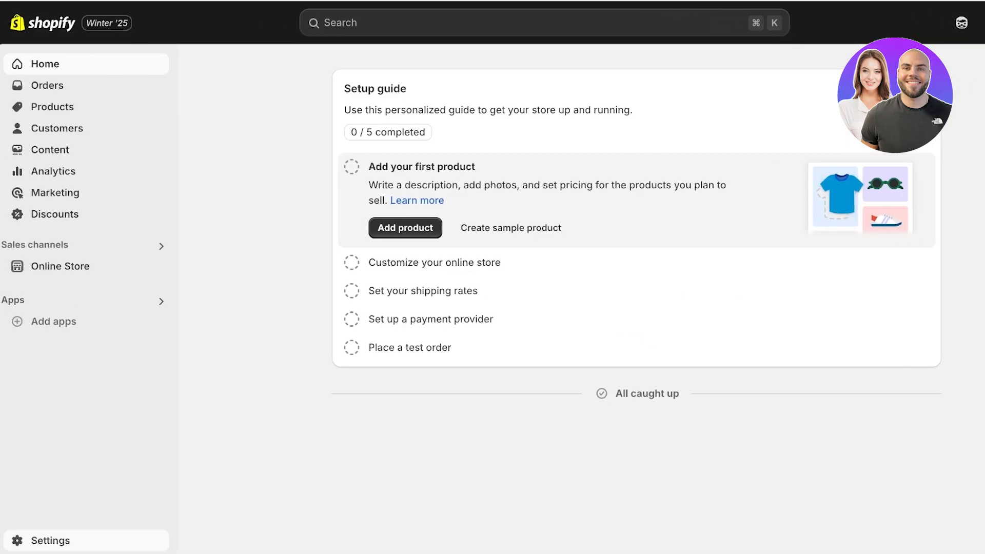
# Step: Open the store's Checkout settings from the admin home and check the additional options for My Store configuration
pyautogui.click(50, 540)
pyautogui.click(200, 266)
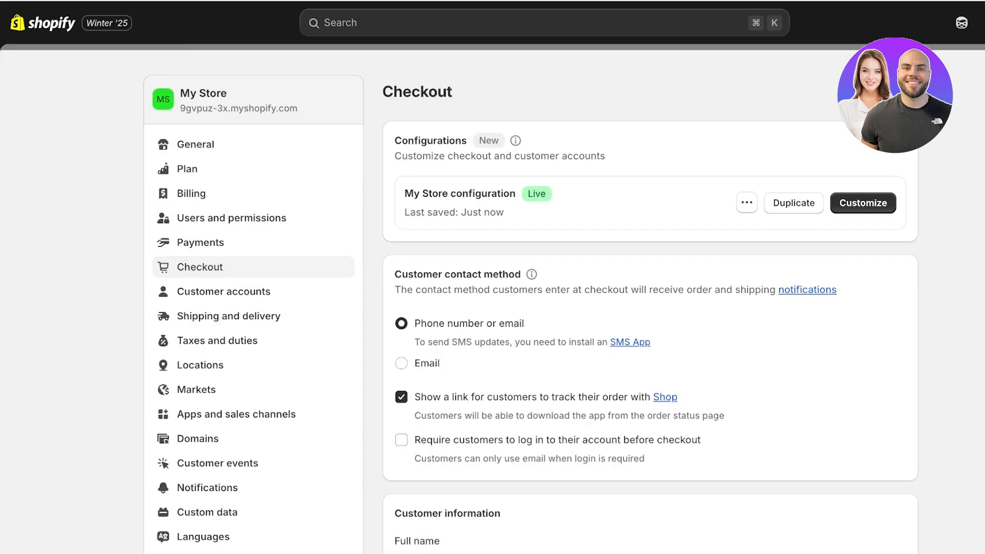
pyautogui.click(747, 202)
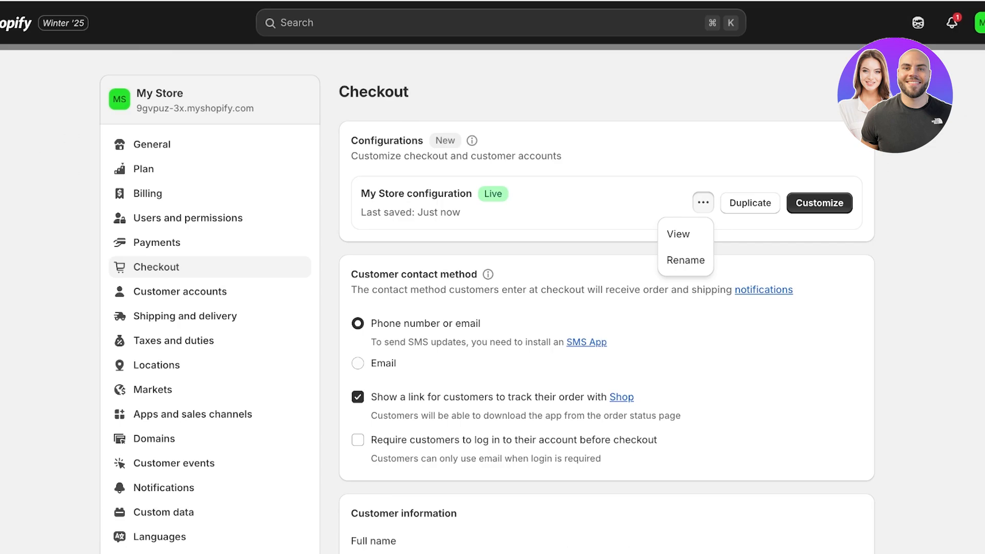
pyautogui.press('Escape')
# Step: Examine the customer contact method, customer information and marketing options in the Checkout settings
pyautogui.scroll(-2, 488, 305)
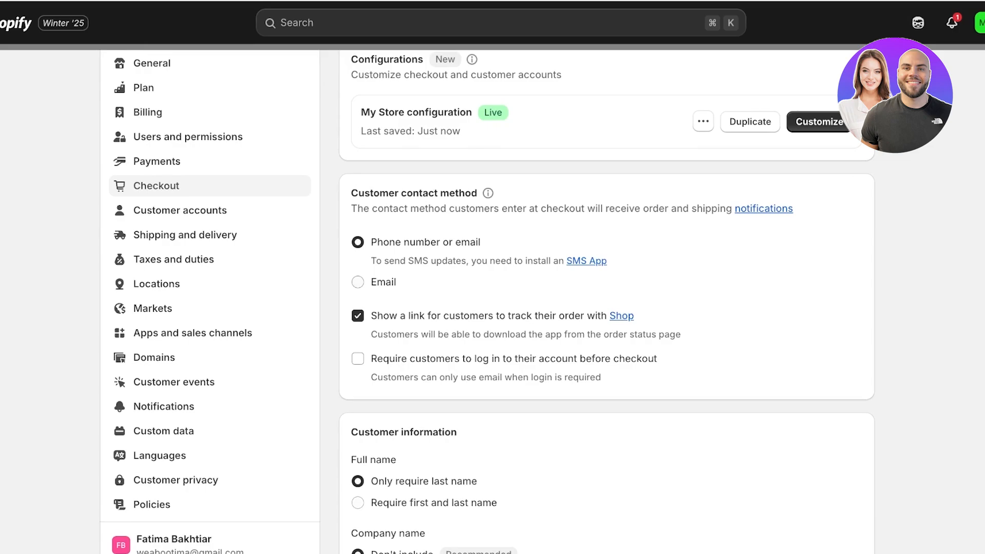
pyautogui.scroll(-1, 488, 305)
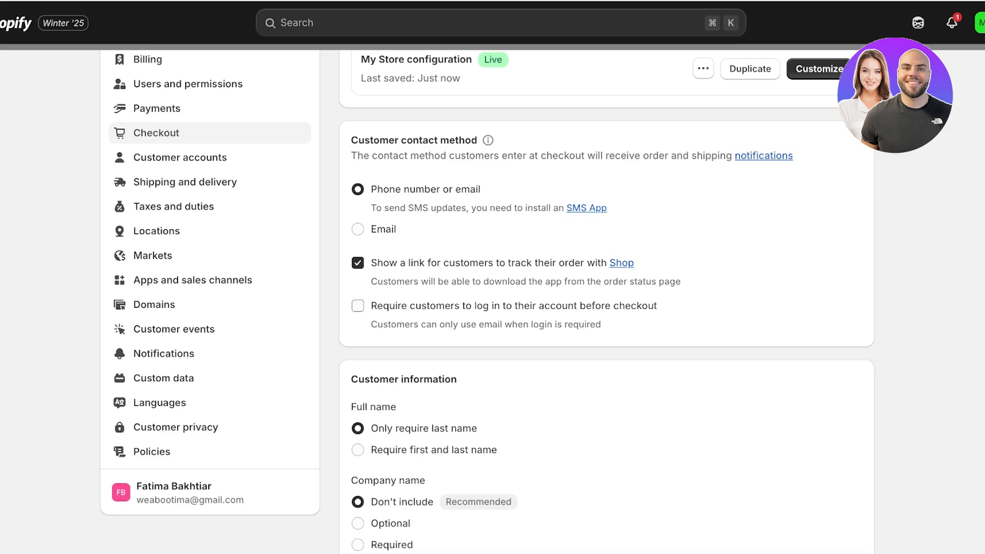
pyautogui.scroll(-3, 492, 303)
pyautogui.scroll(-7, 492, 302)
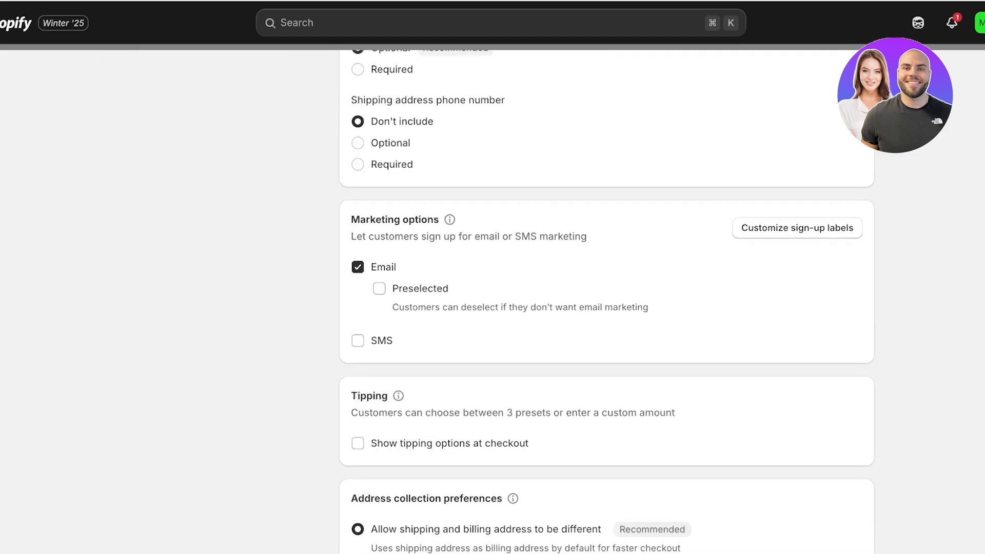
pyautogui.scroll(7, 492, 303)
pyautogui.scroll(-3, 493, 302)
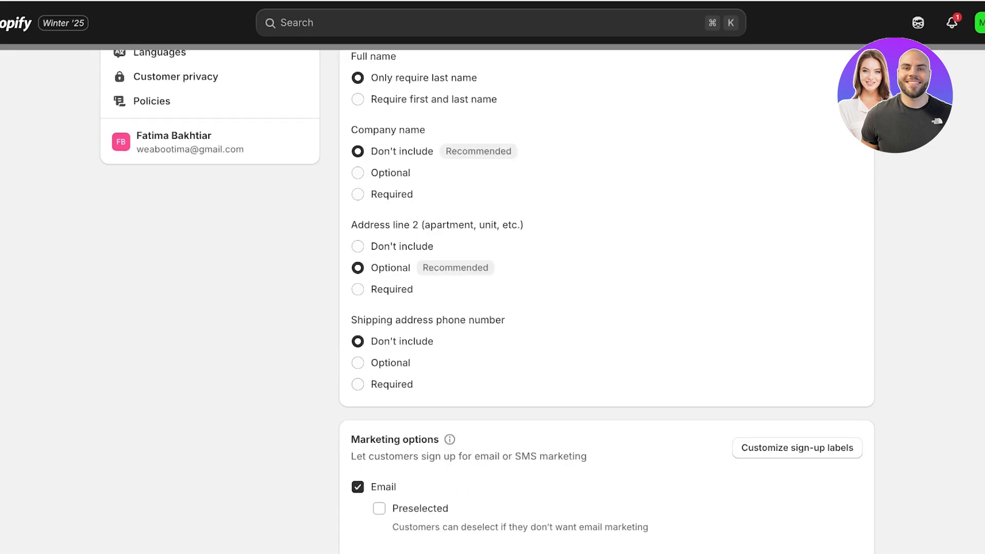
pyautogui.scroll(-3, 492, 302)
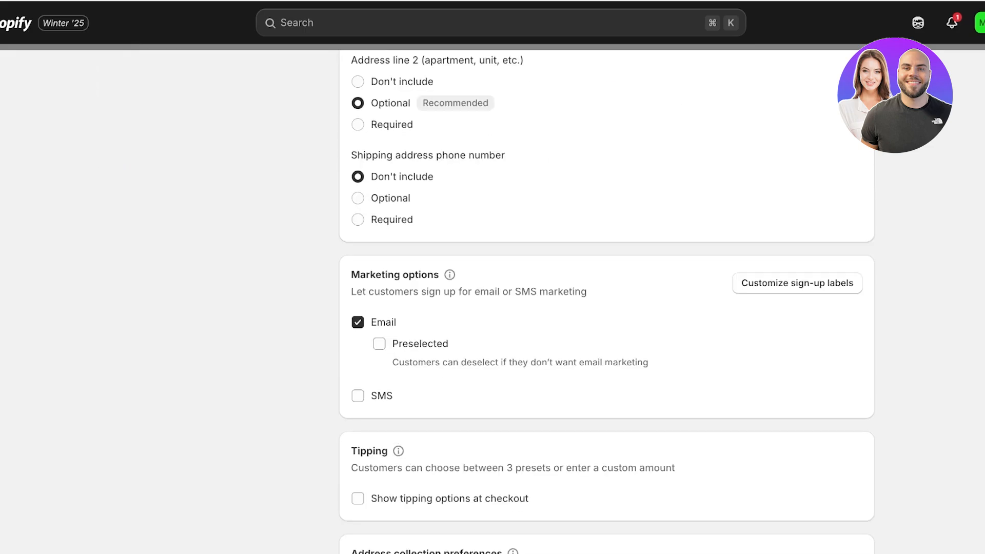
# Step: Try showing tipping options at checkout to see the presets, and turn the option off again
pyautogui.scroll(-3, 492, 303)
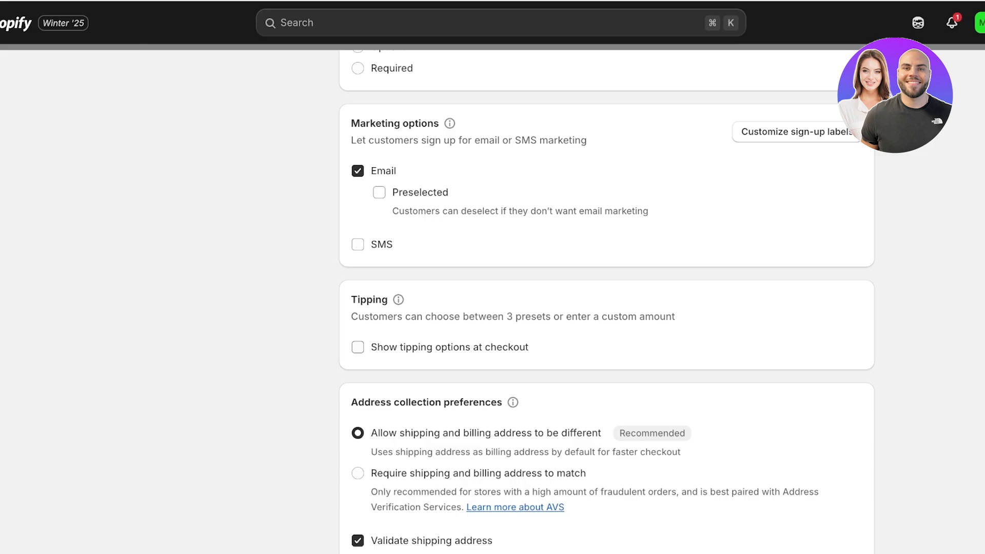
pyautogui.click(358, 346)
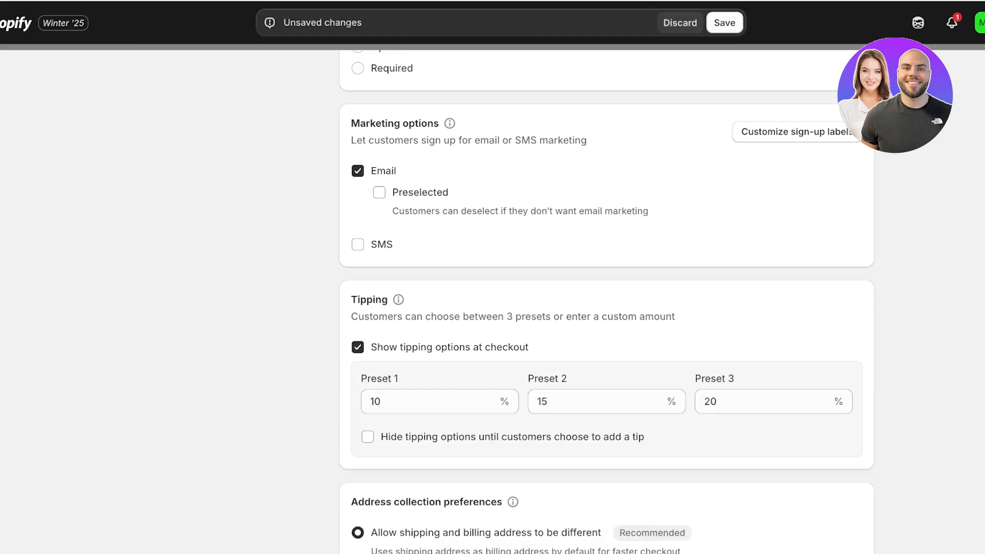
pyautogui.click(358, 347)
# Step: Examine the address collection, abandoned checkout email, checkout language and checkout rules settings, and close the store settings
pyautogui.scroll(-3, 493, 302)
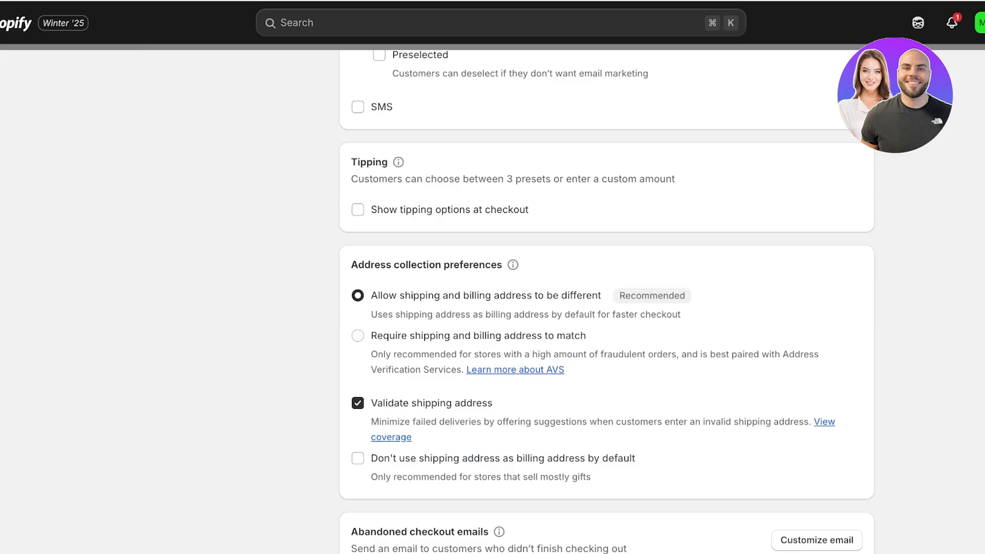
pyautogui.scroll(-8, 607, 303)
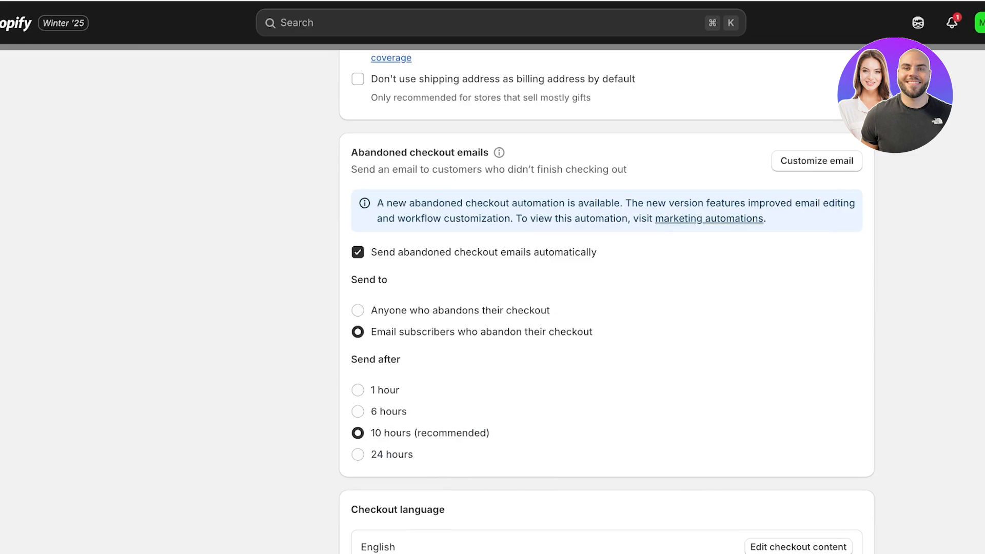
pyautogui.scroll(-1, 607, 302)
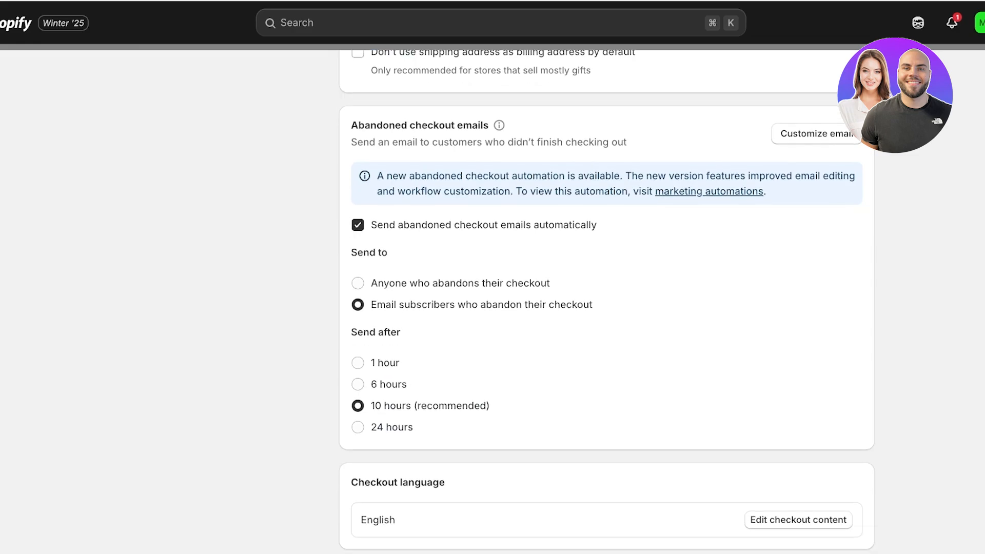
pyautogui.scroll(-1, 606, 302)
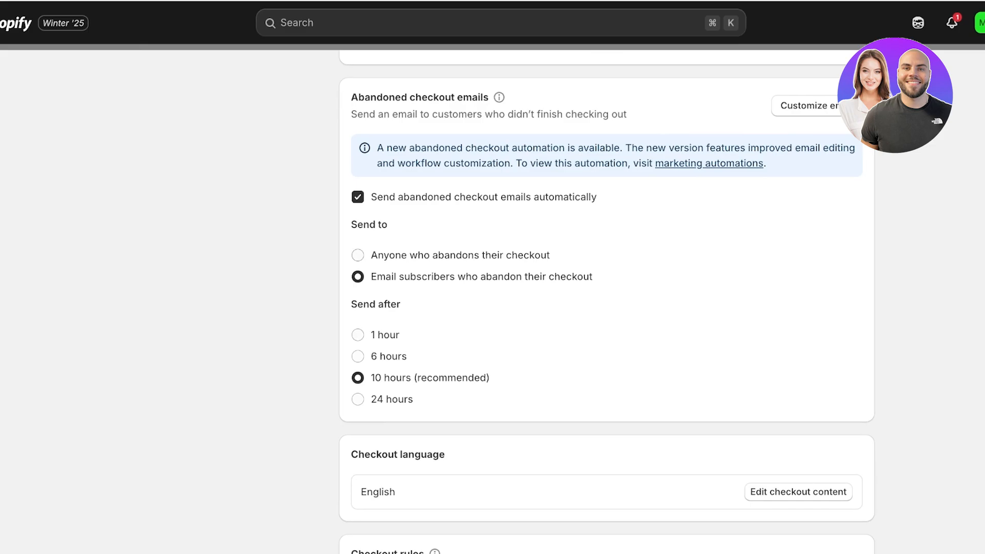
pyautogui.scroll(-8, 606, 302)
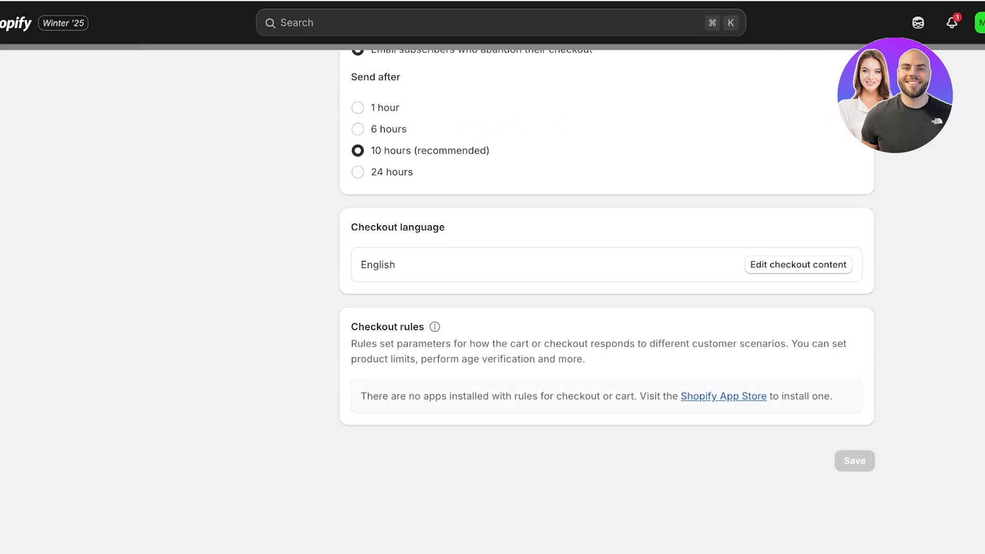
pyautogui.scroll(15, 606, 301)
pyautogui.press('Escape')
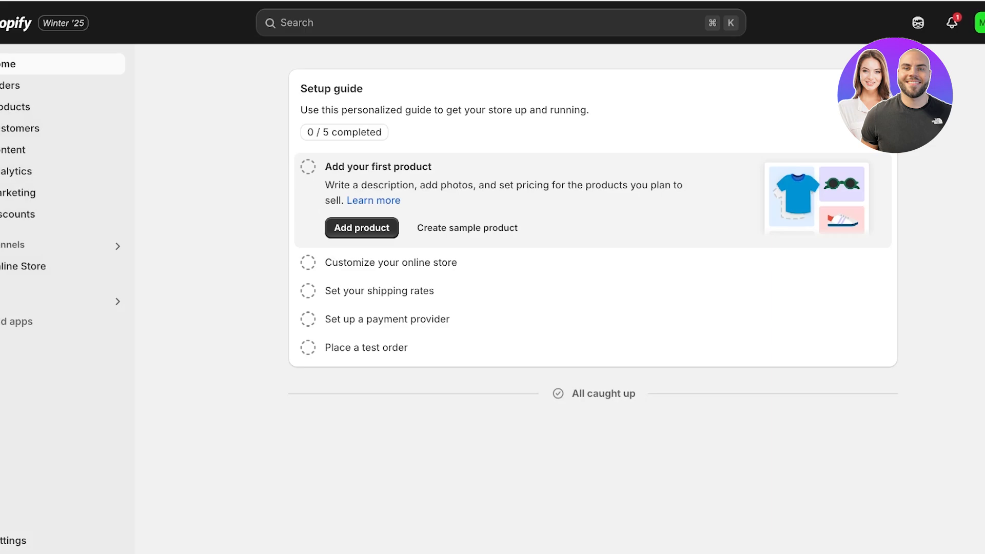